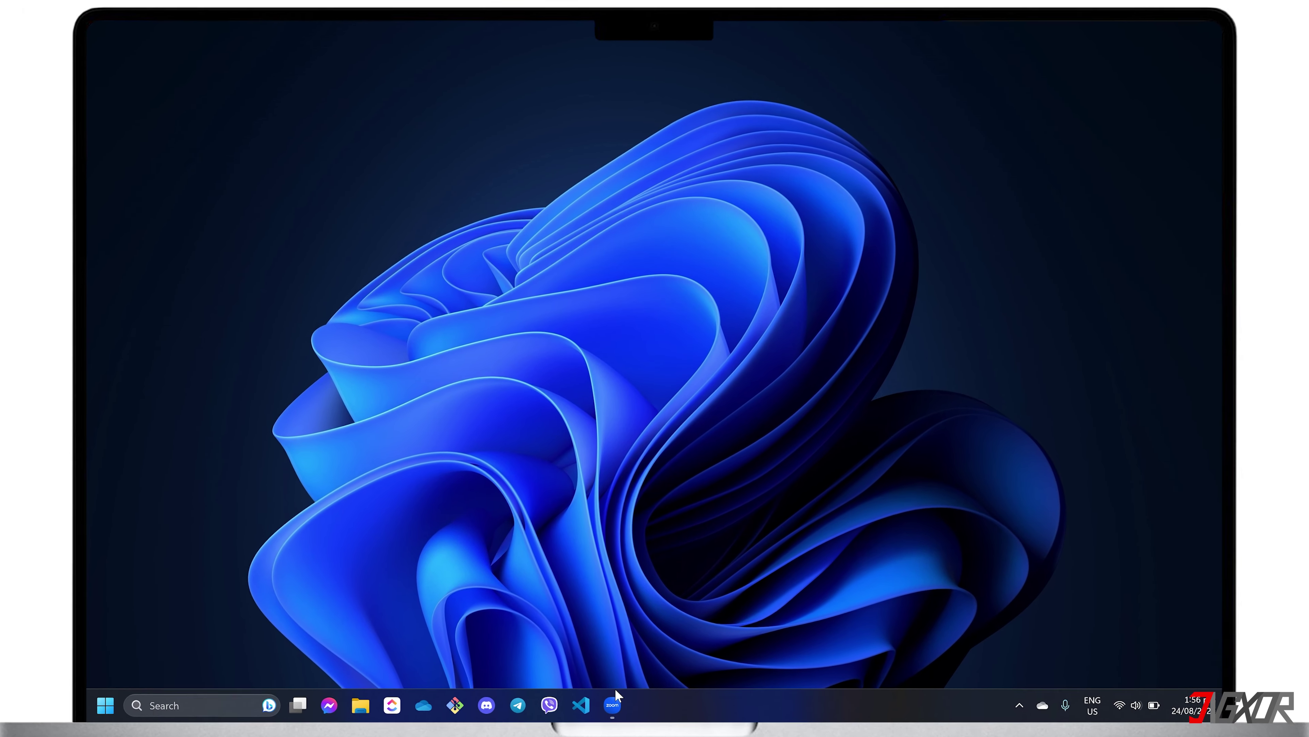
Open Zoom and start recording the two-participant meeting
click(612, 705)
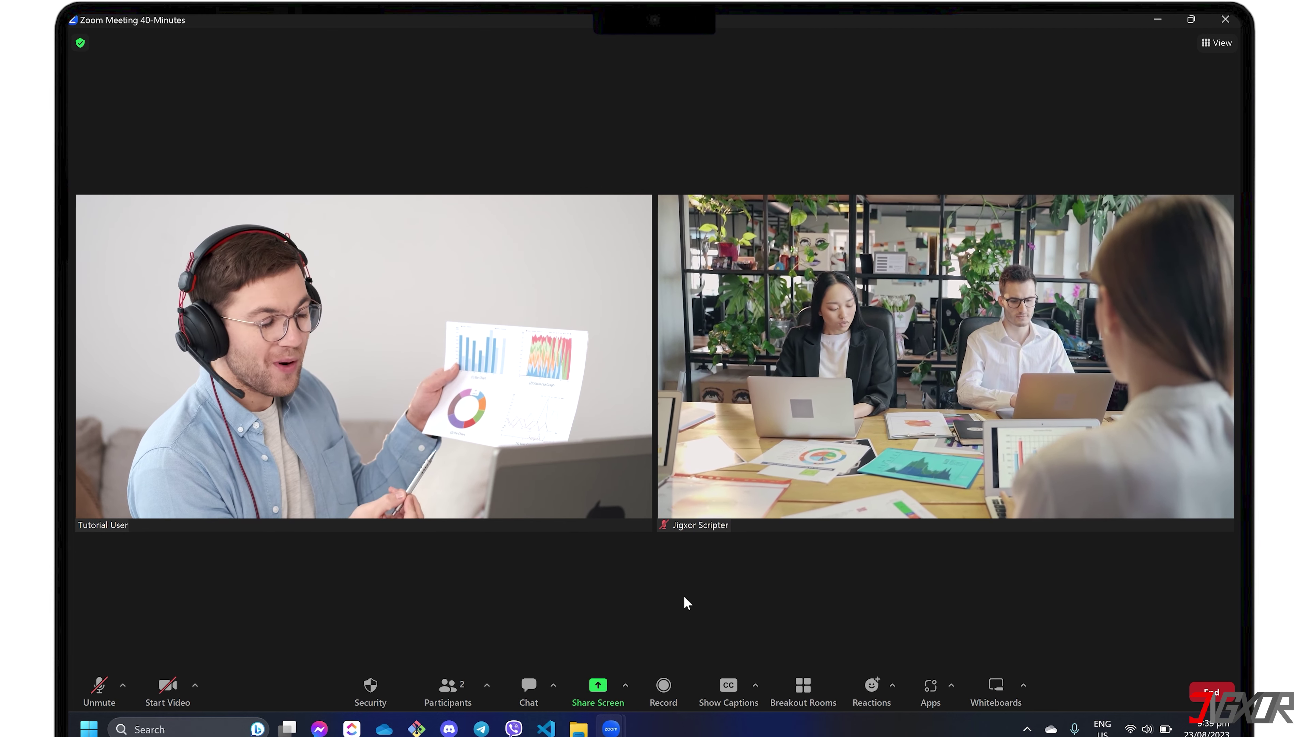
click(663, 690)
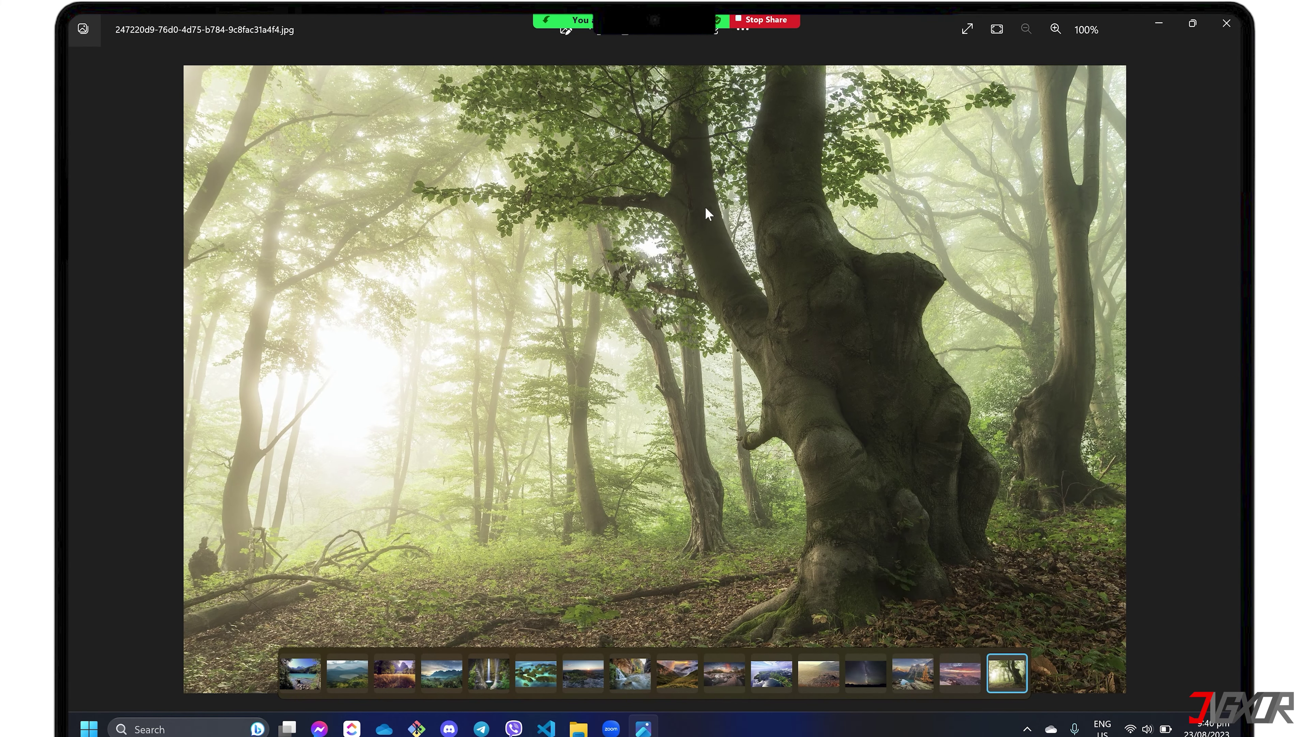
Start recording the meeting from the floating meeting controls while the screen is being shared
mouse_move(728, 21)
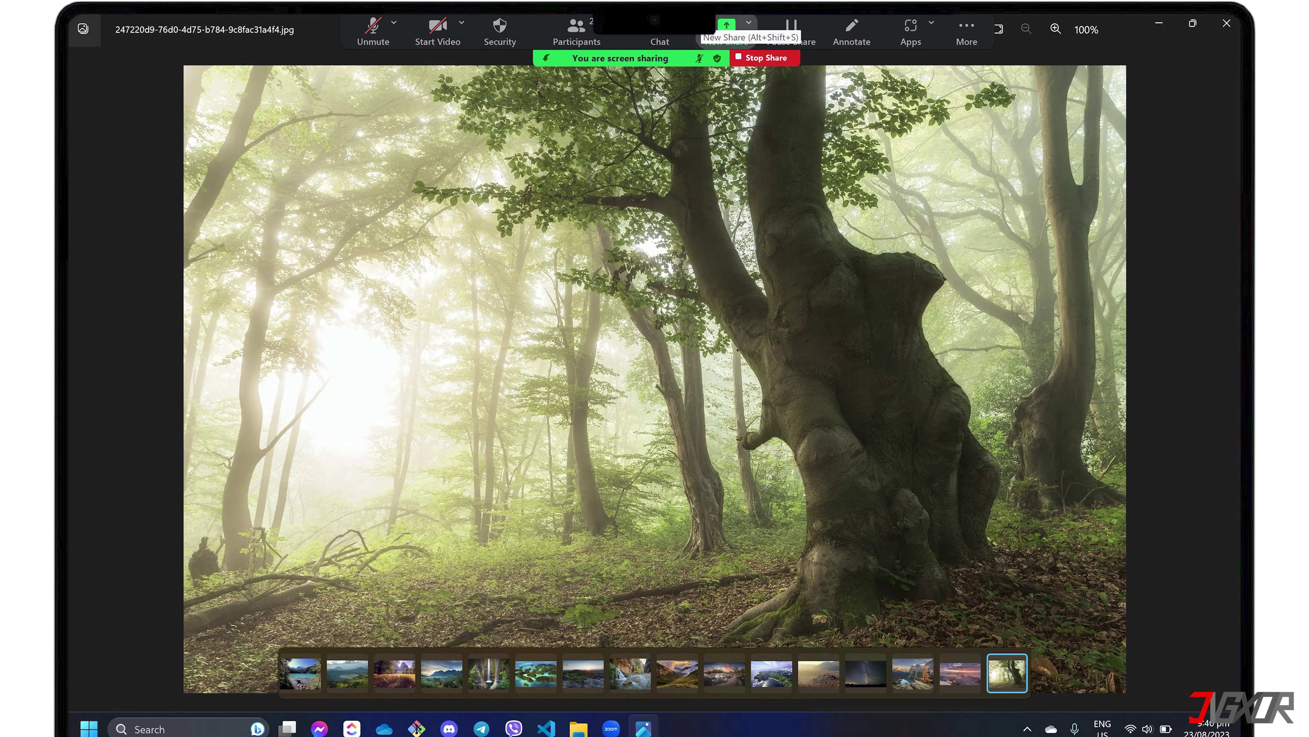
click(966, 29)
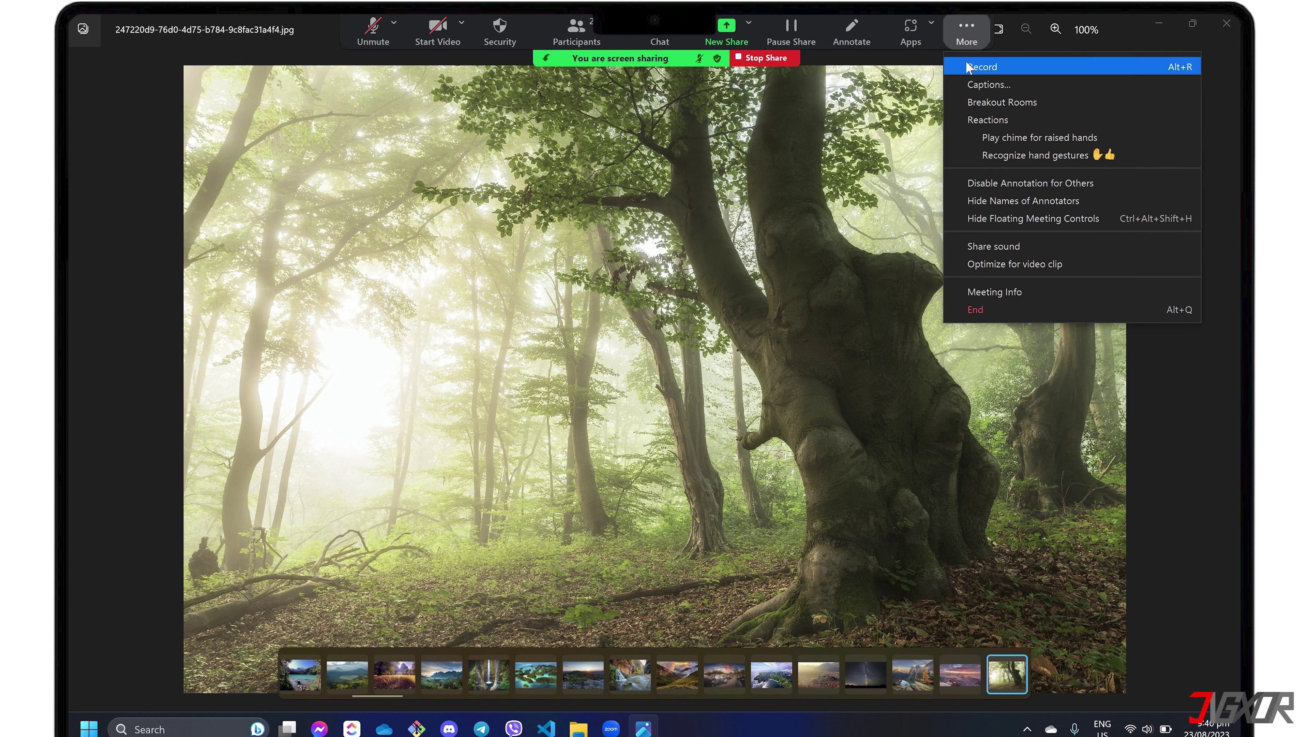
click(985, 71)
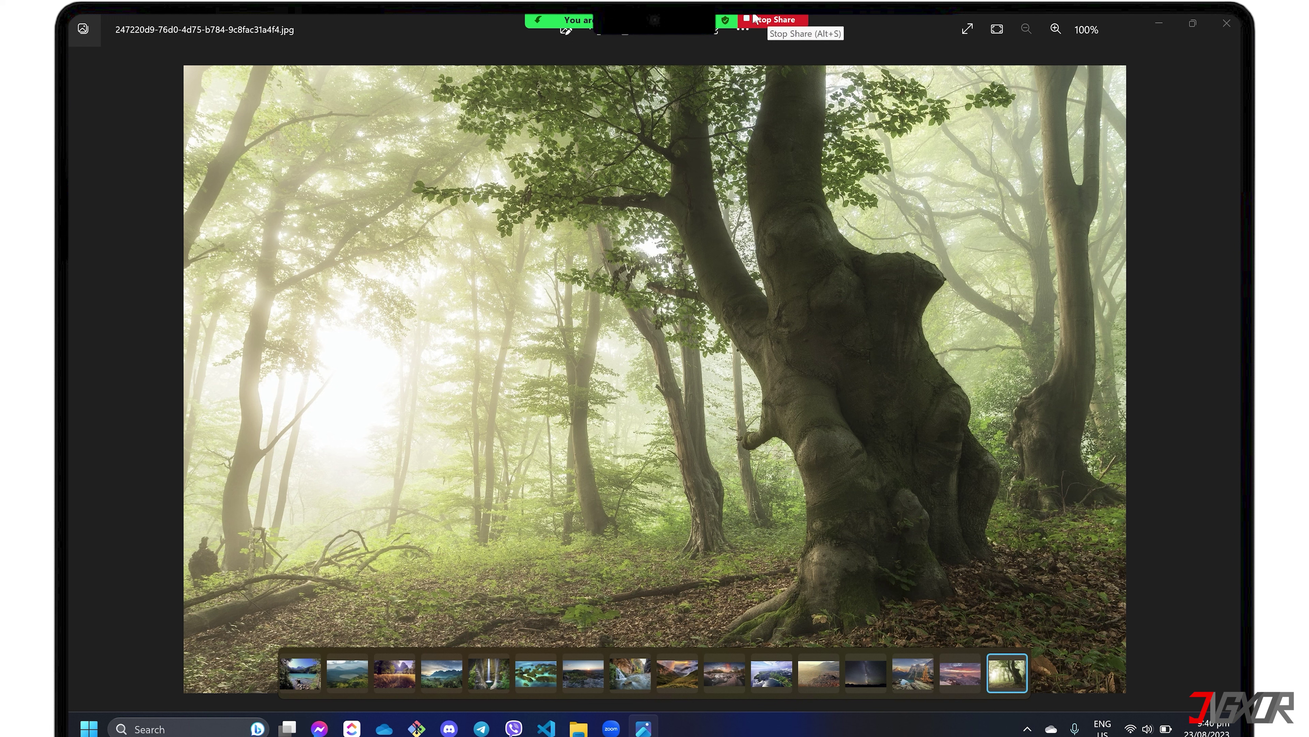
Stop the meeting recording while screen sharing continues
mouse_move(750, 19)
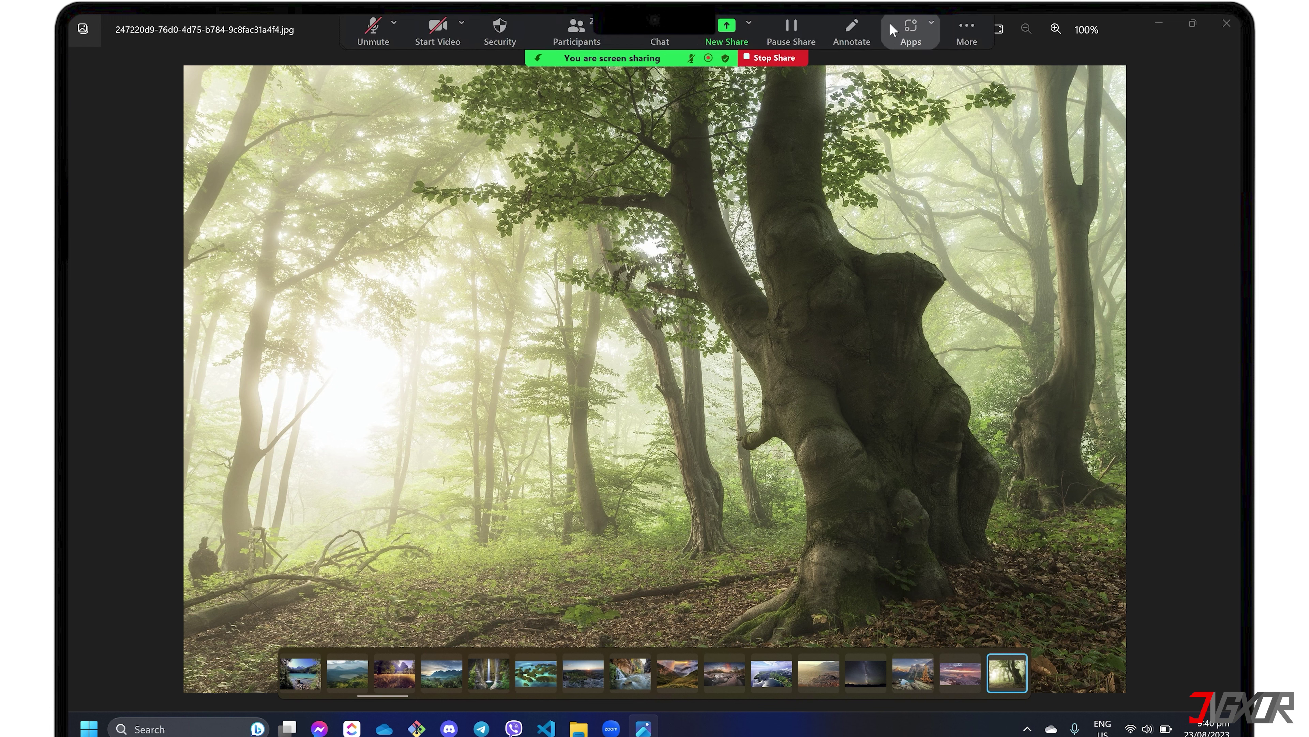
click(956, 31)
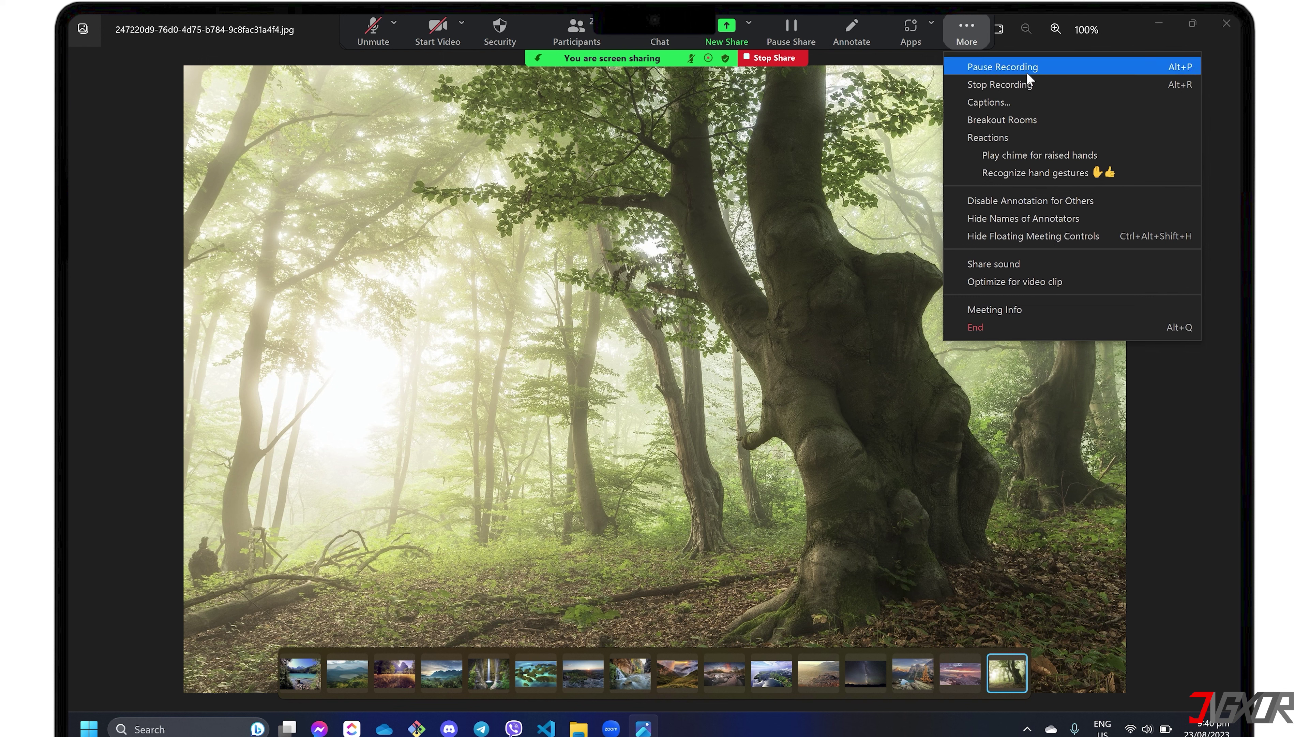
click(1066, 84)
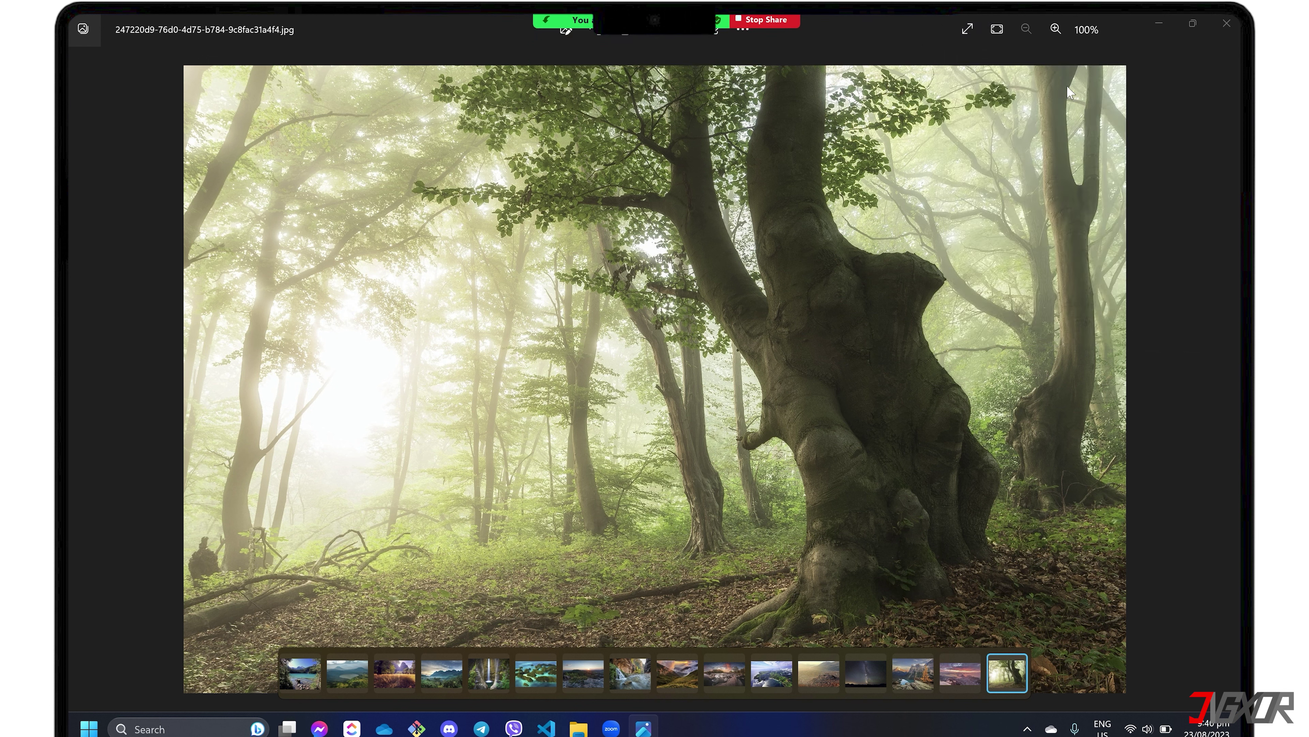
key(alt+p)
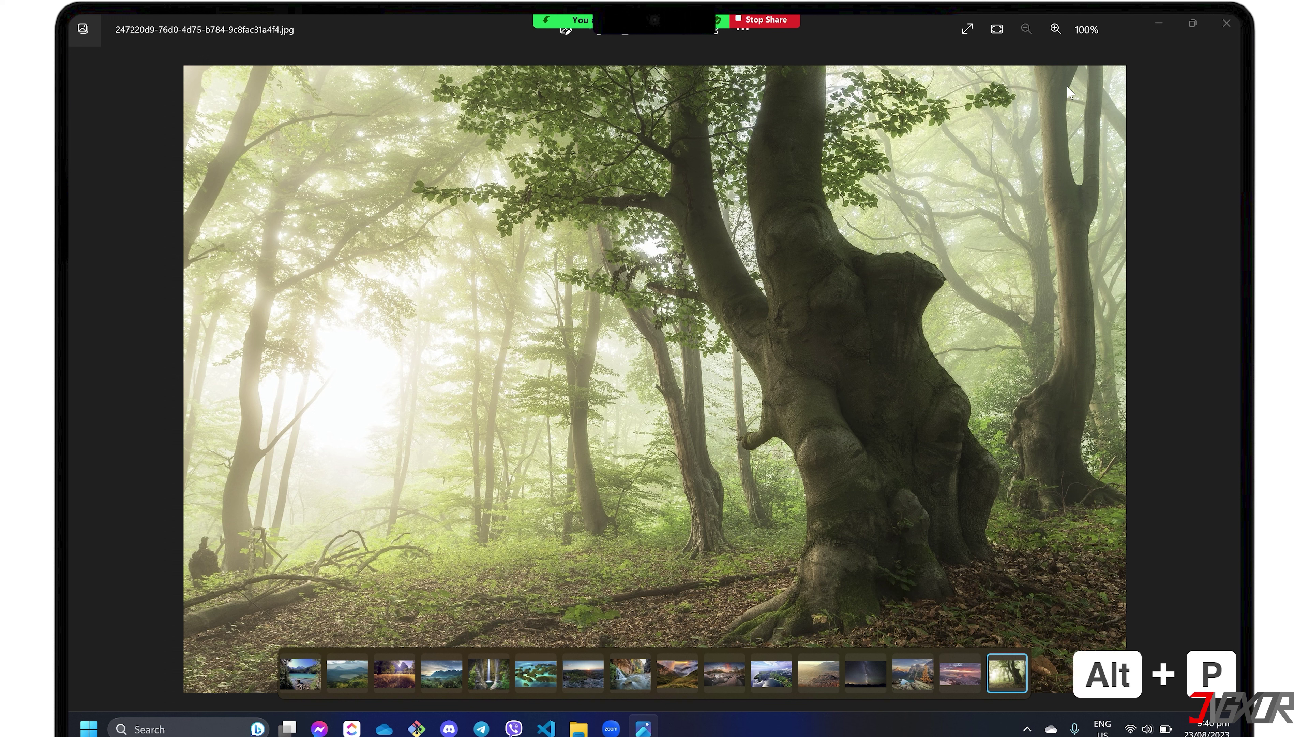
key(alt+r)
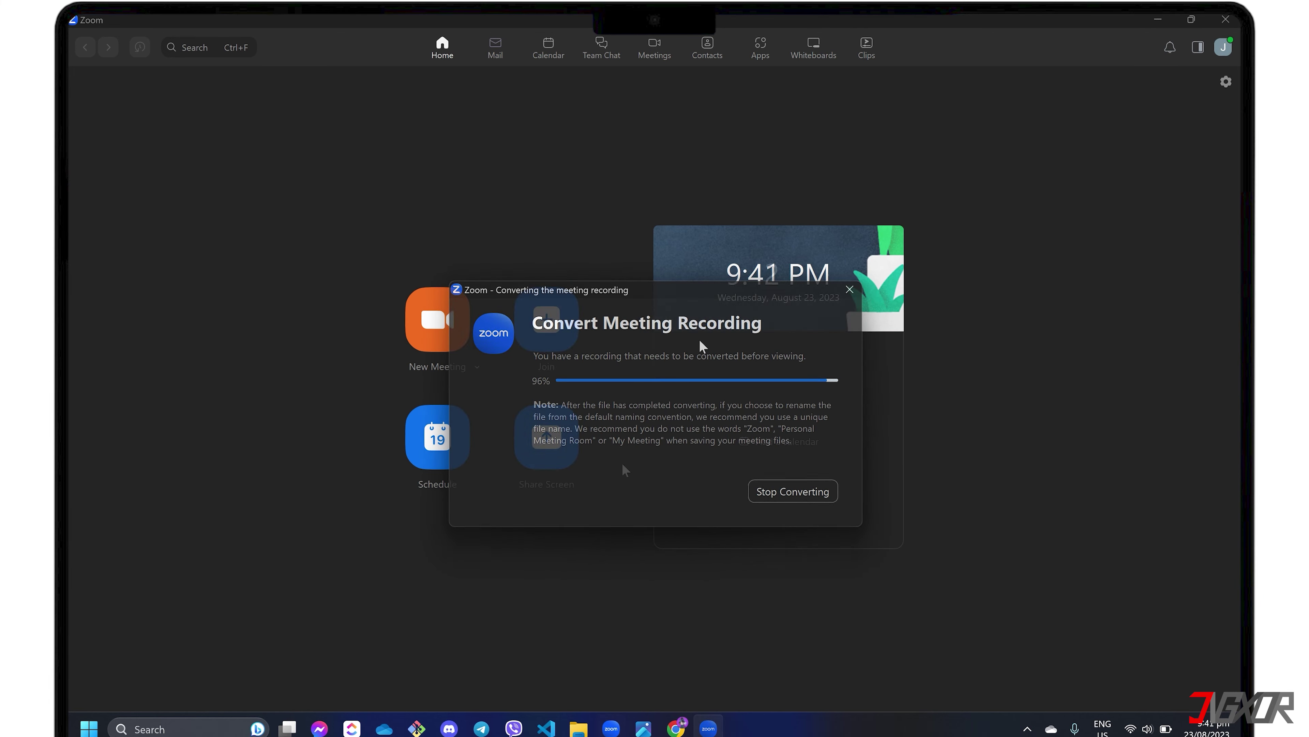
Switch to File Explorer and open the Zoom recordings folder in Documents
click(579, 728)
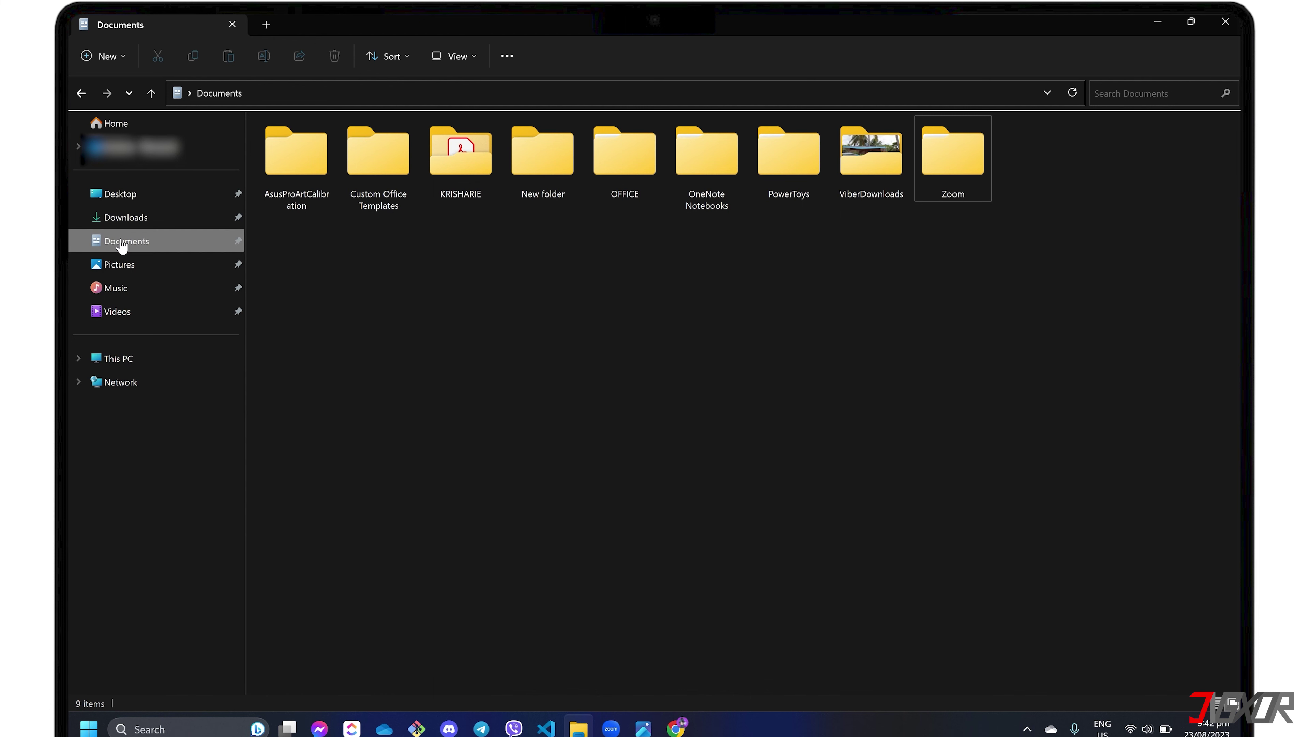
double_click(955, 165)
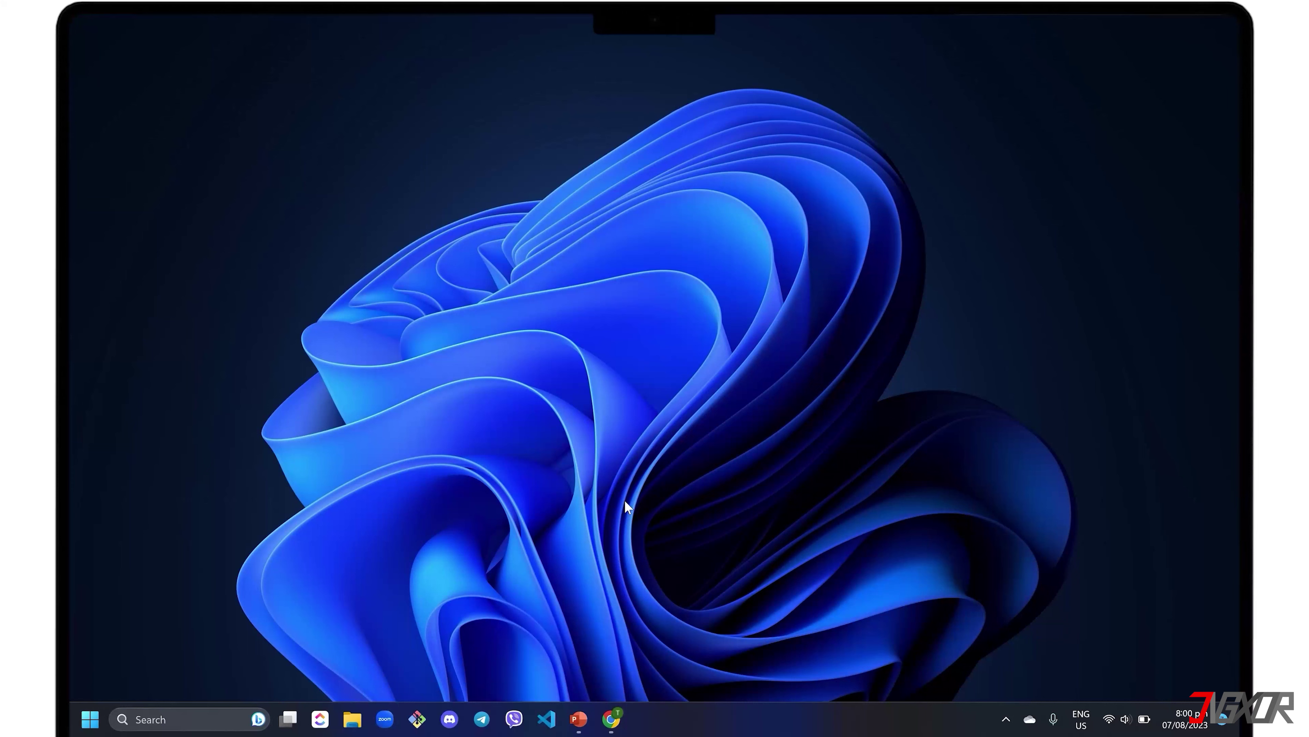
Switch to Chrome and choose English as the language of the Movavi Video Suite 2023 page
click(620, 721)
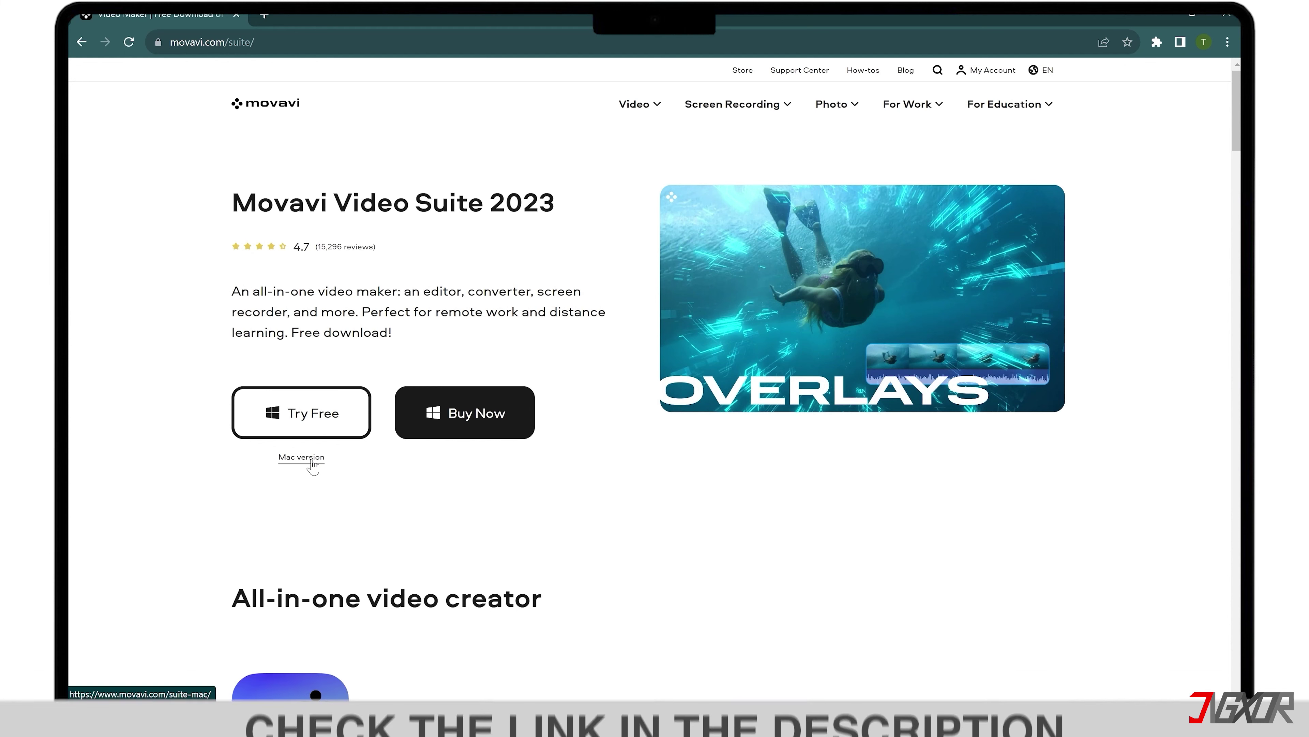
click(1044, 69)
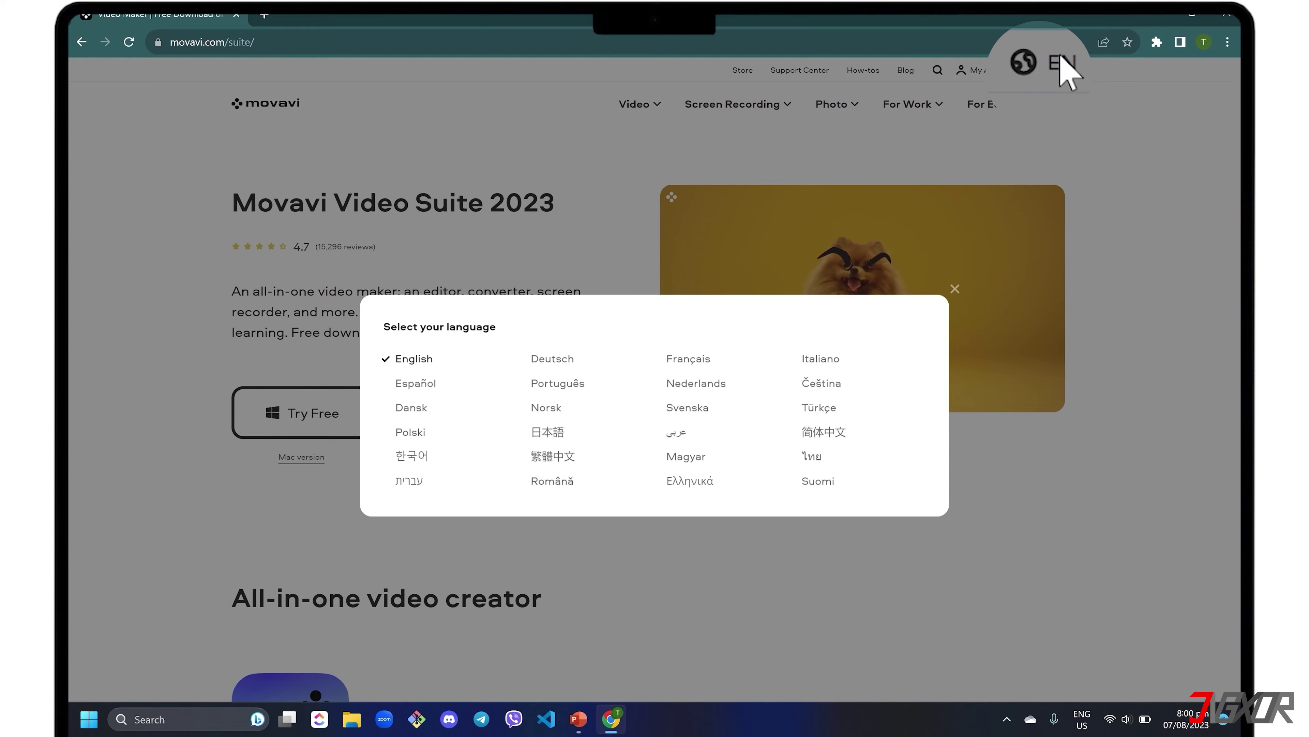
click(567, 364)
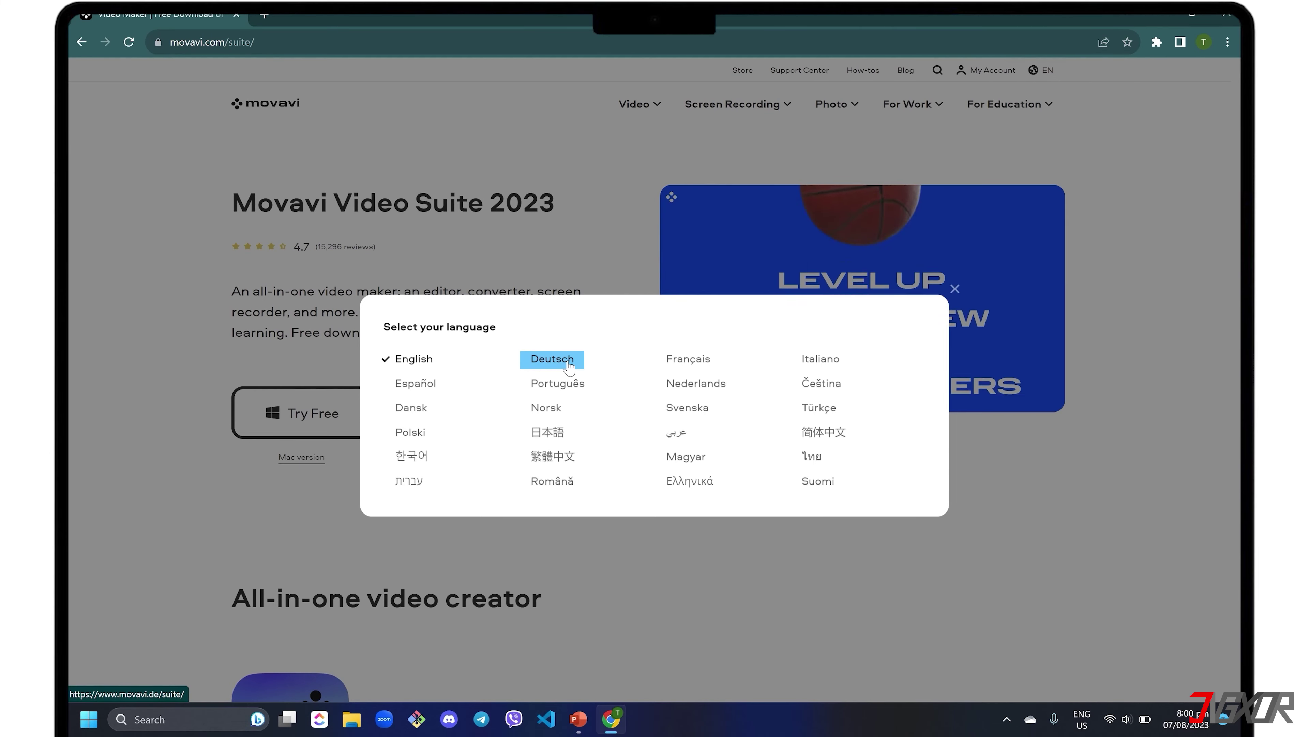
click(414, 361)
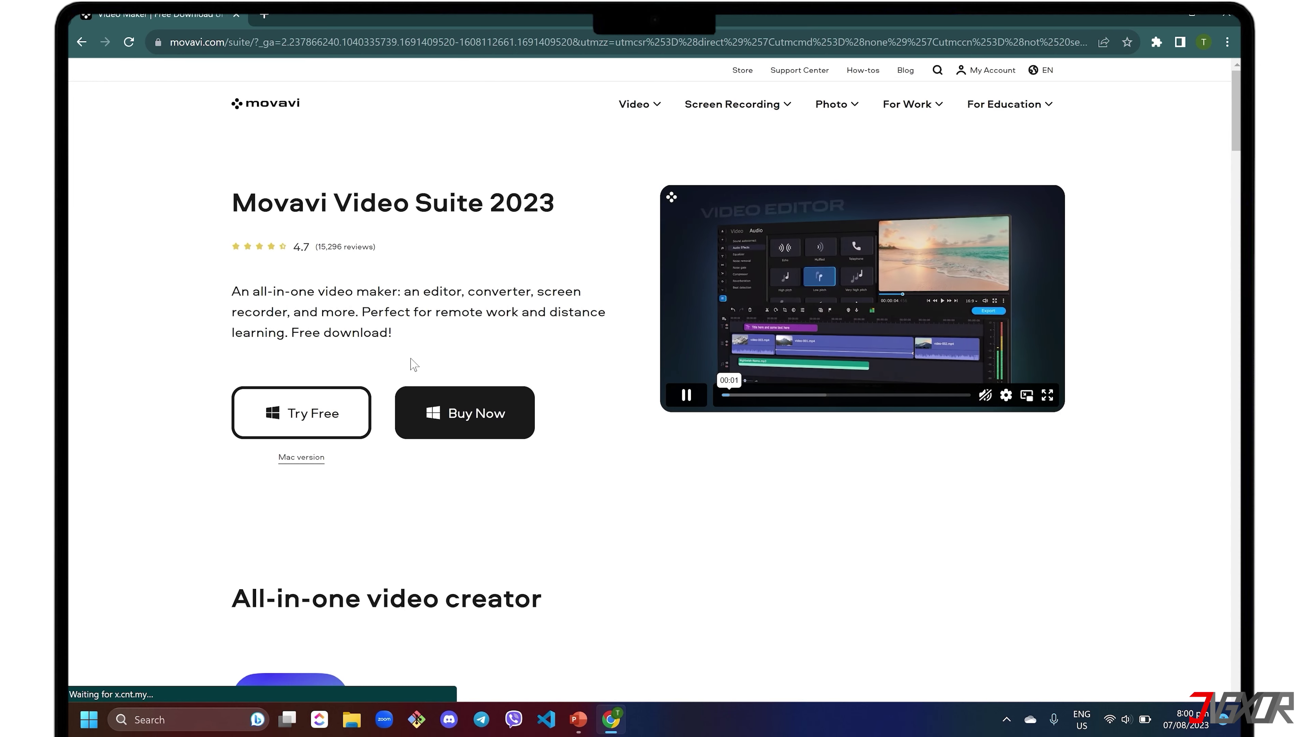
Download the free Windows trial of Movavi Video Suite 2023, accept the EULA and install it
click(318, 418)
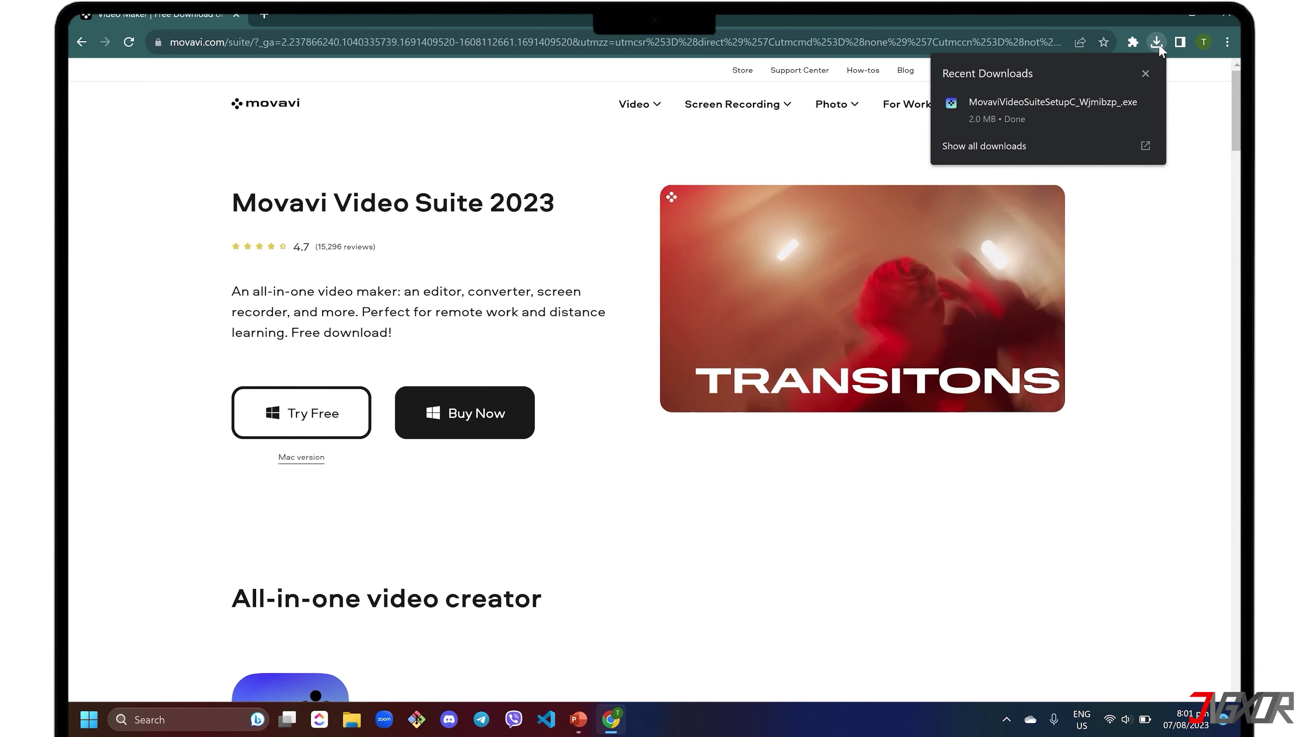
click(1072, 115)
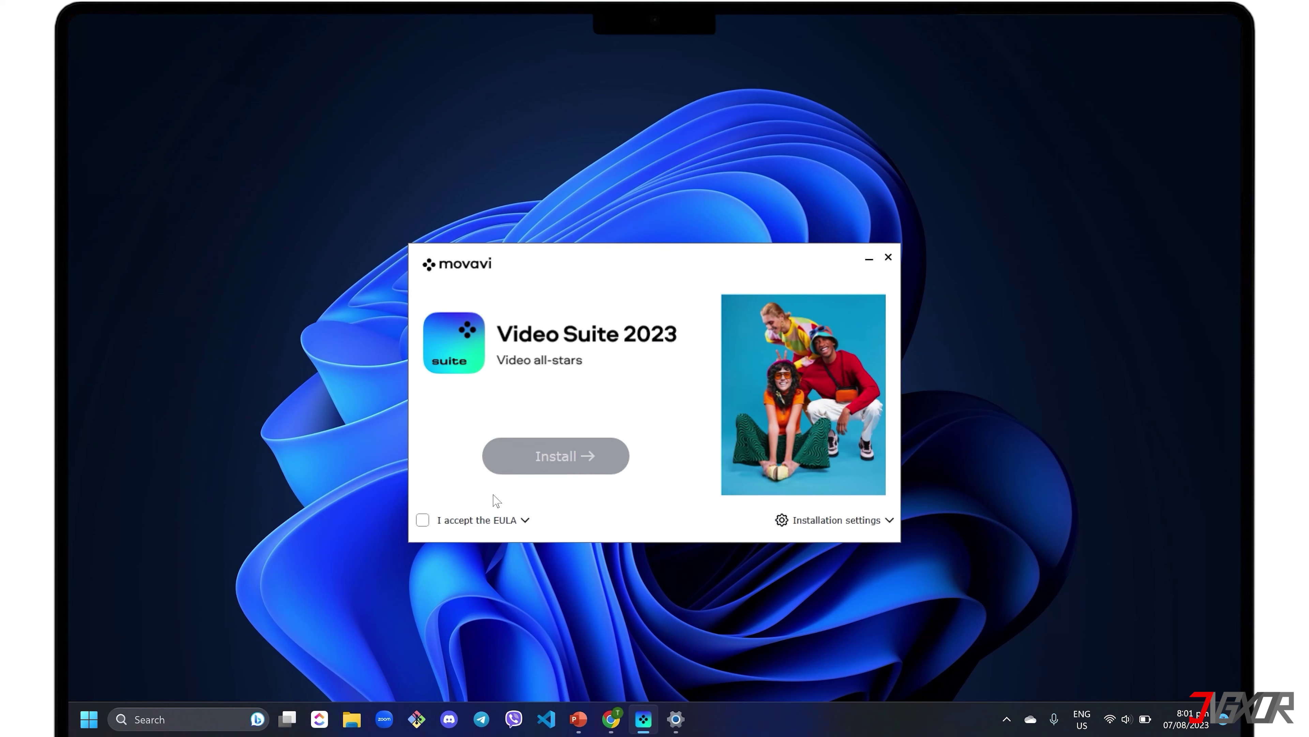
click(422, 520)
click(544, 453)
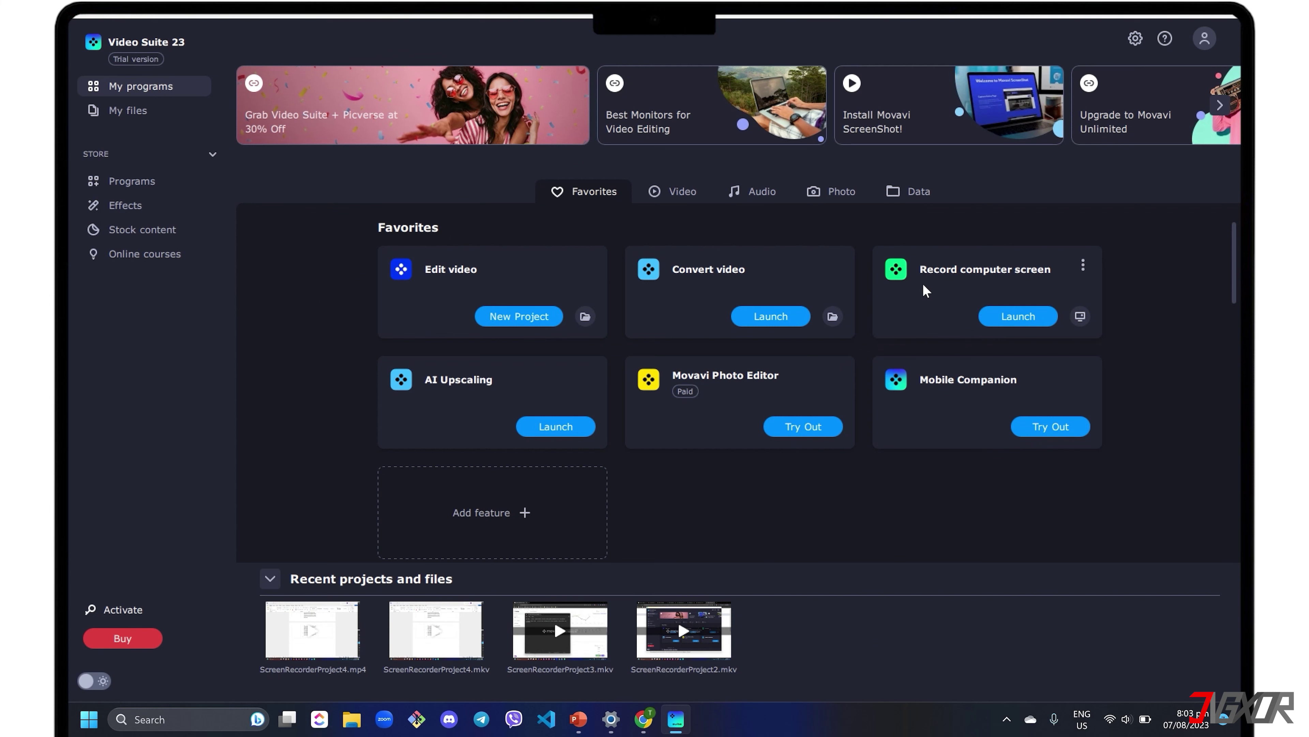
Launch the Record computer screen tool and show the hidden system tray icons
click(1018, 317)
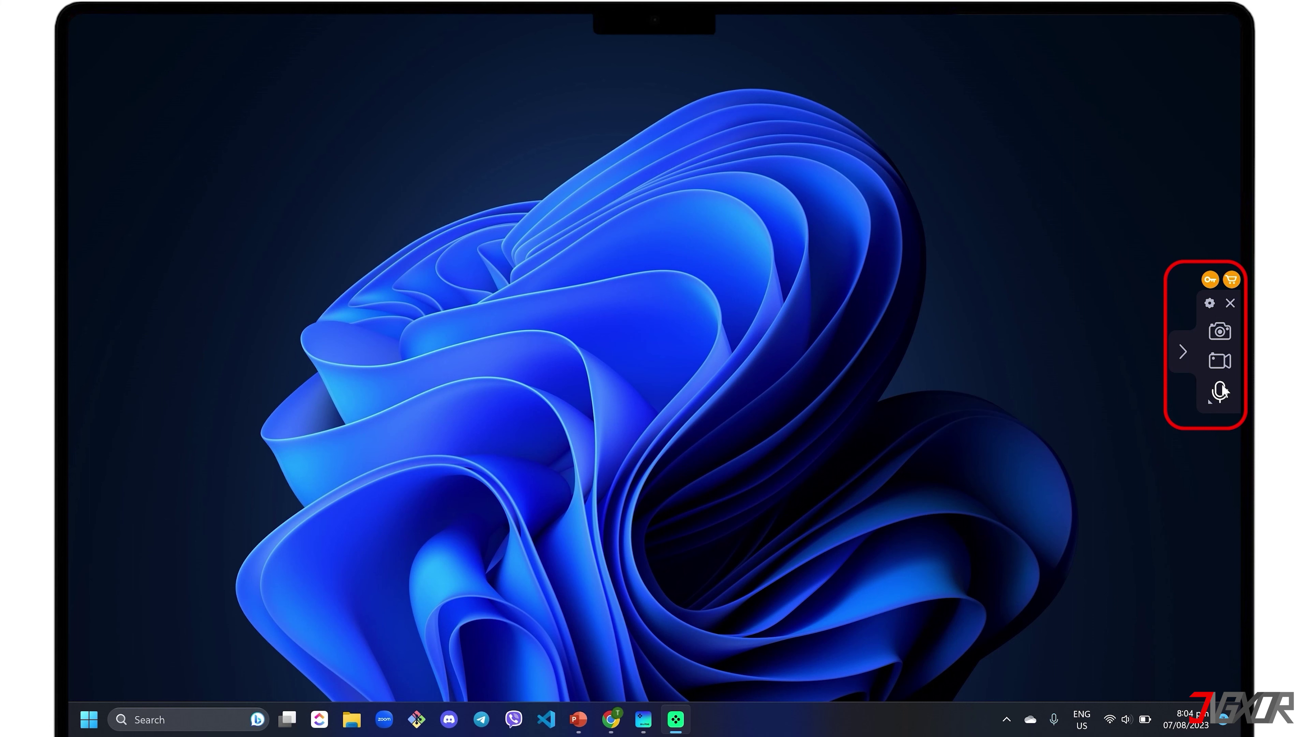
click(1007, 718)
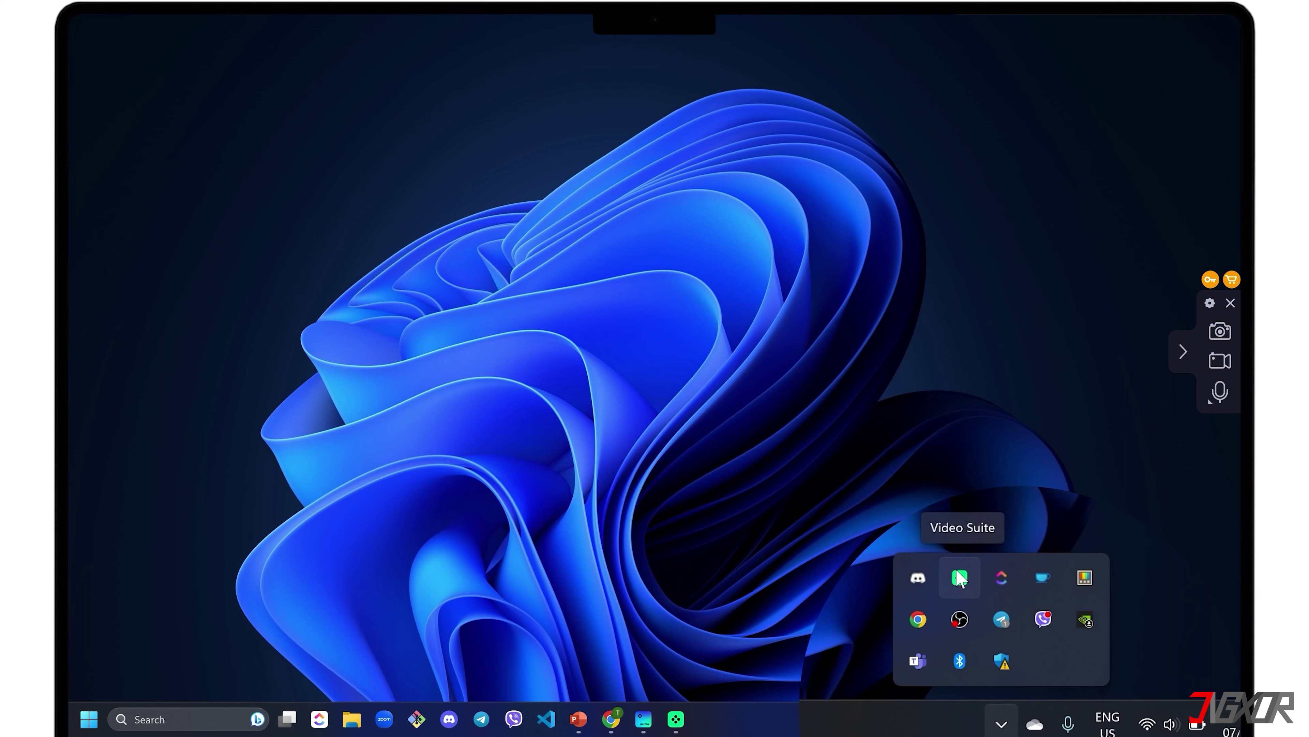
Examine the screen recorder's General, Files, Video, Effects and Scheduler settings, including the Schedule recording option
click(1213, 308)
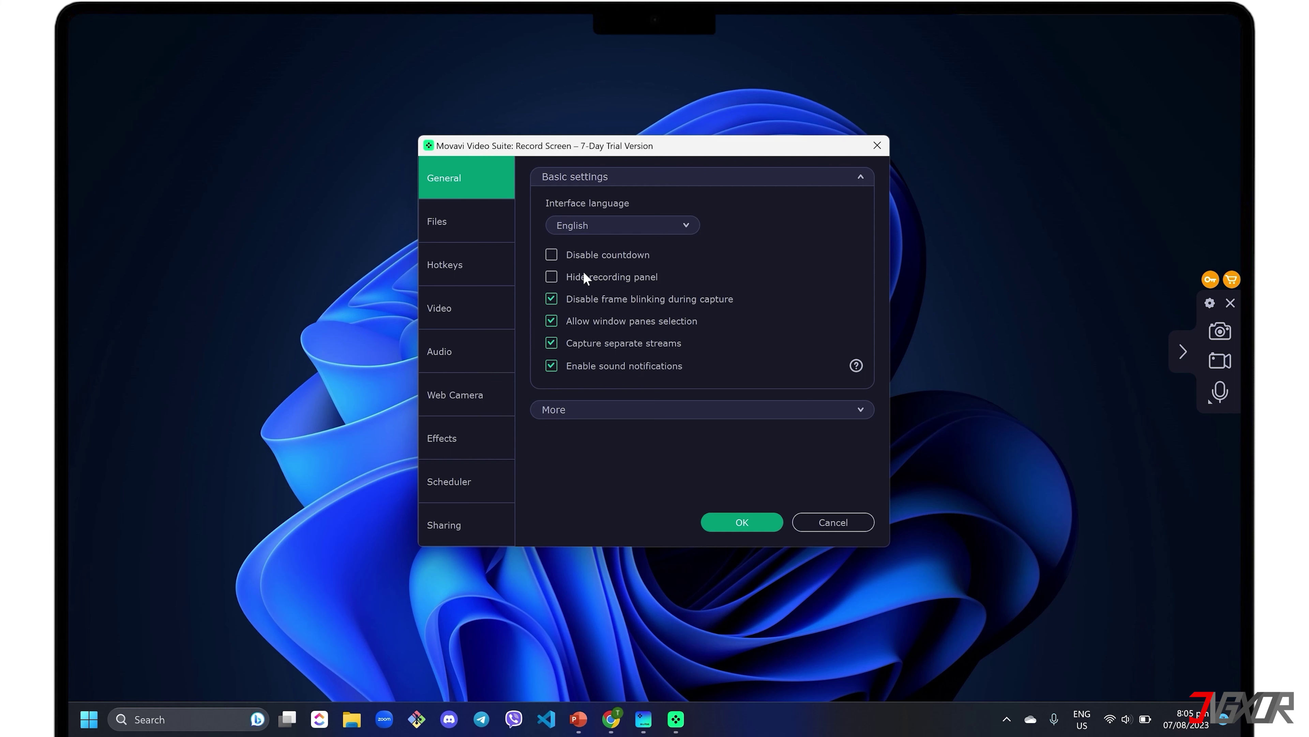
click(473, 218)
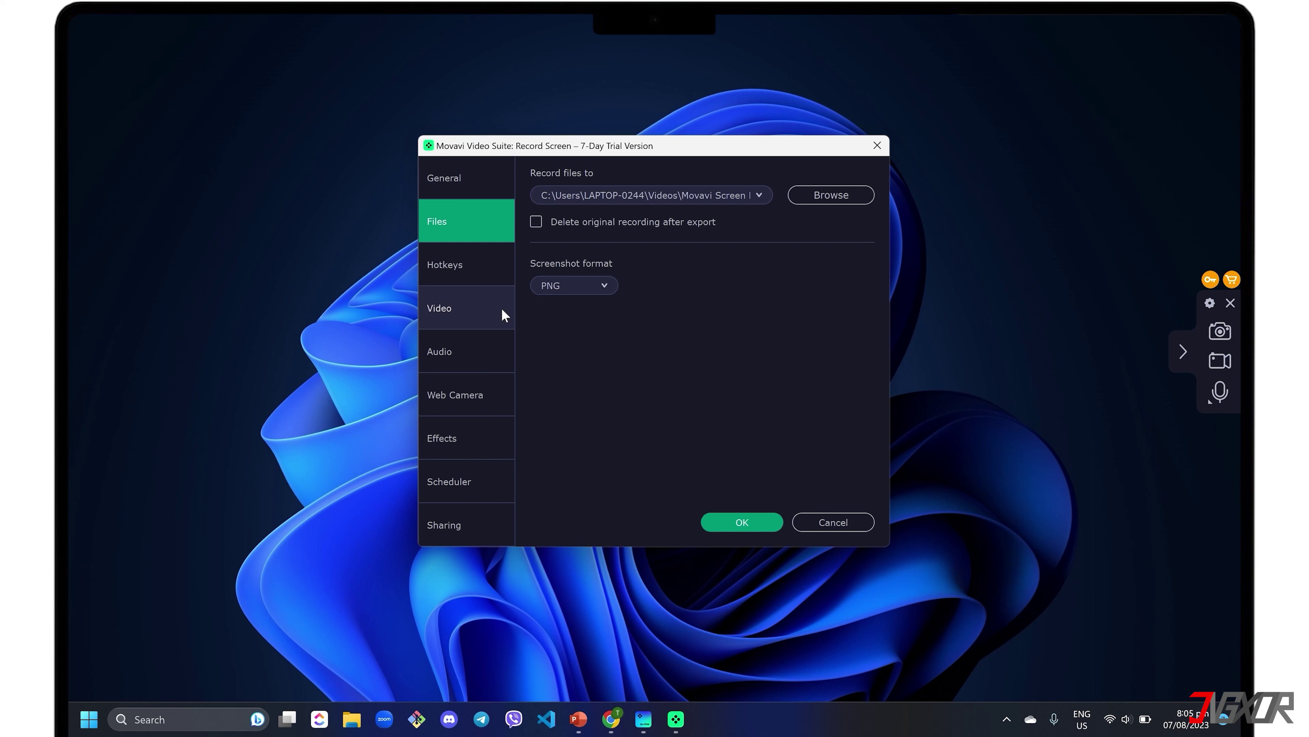
click(476, 308)
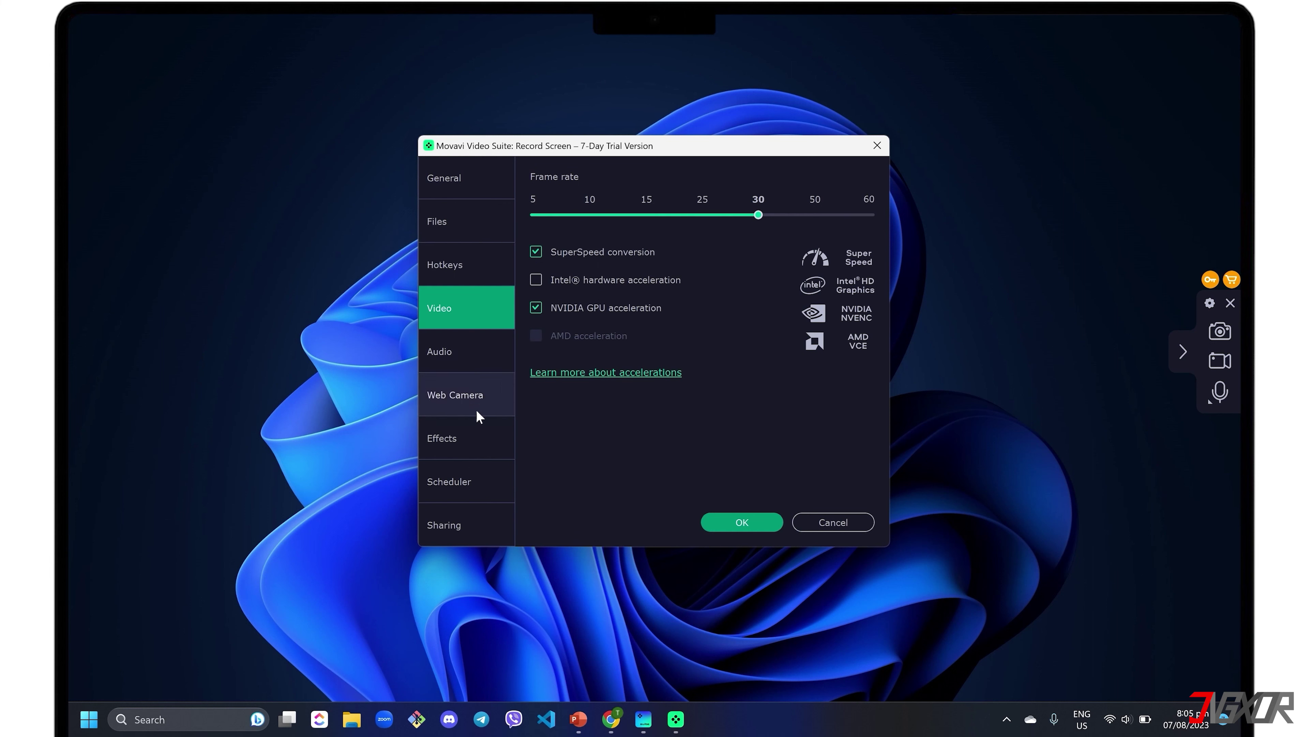
click(470, 442)
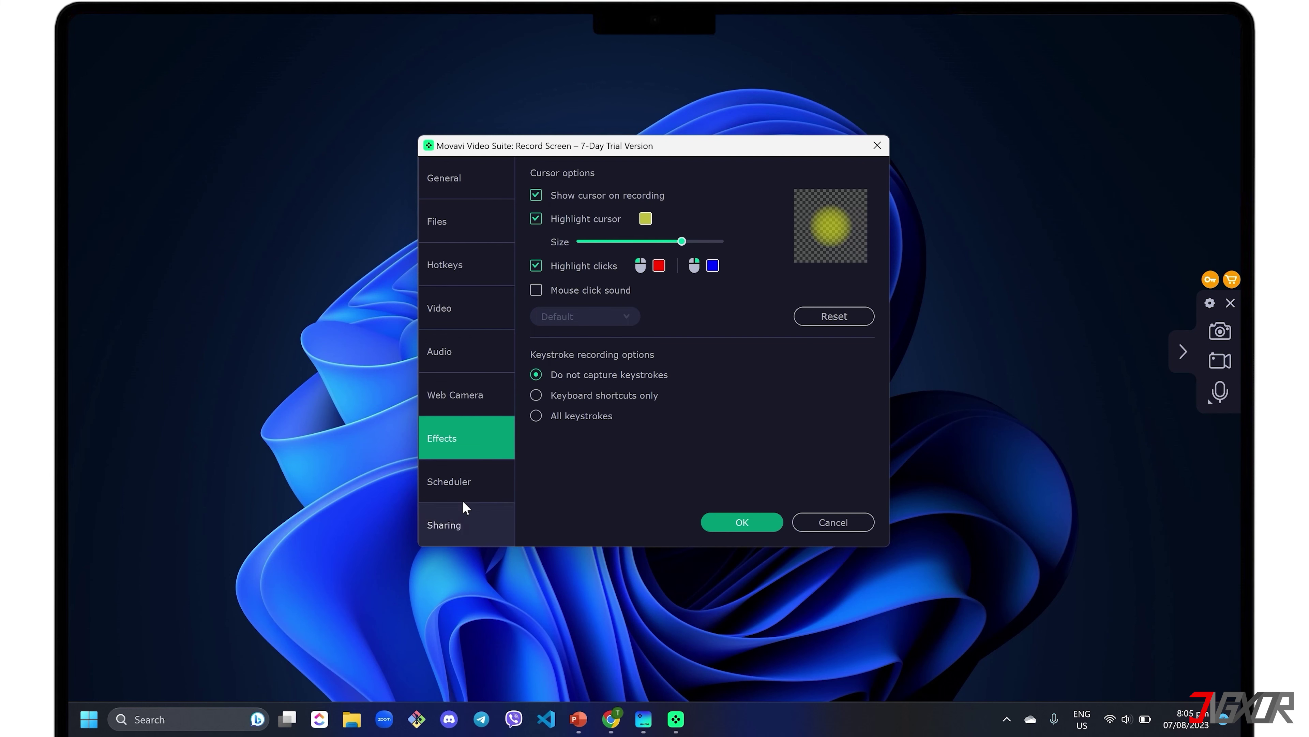
click(462, 488)
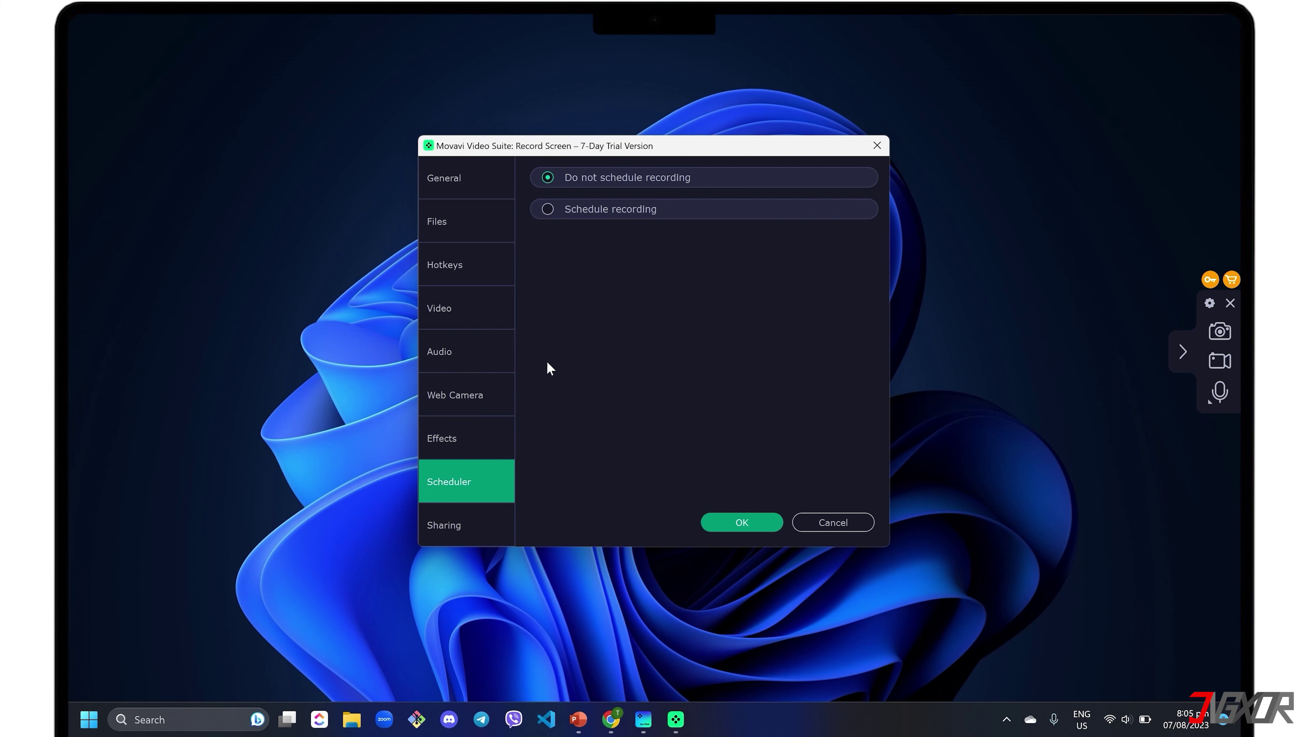
click(549, 210)
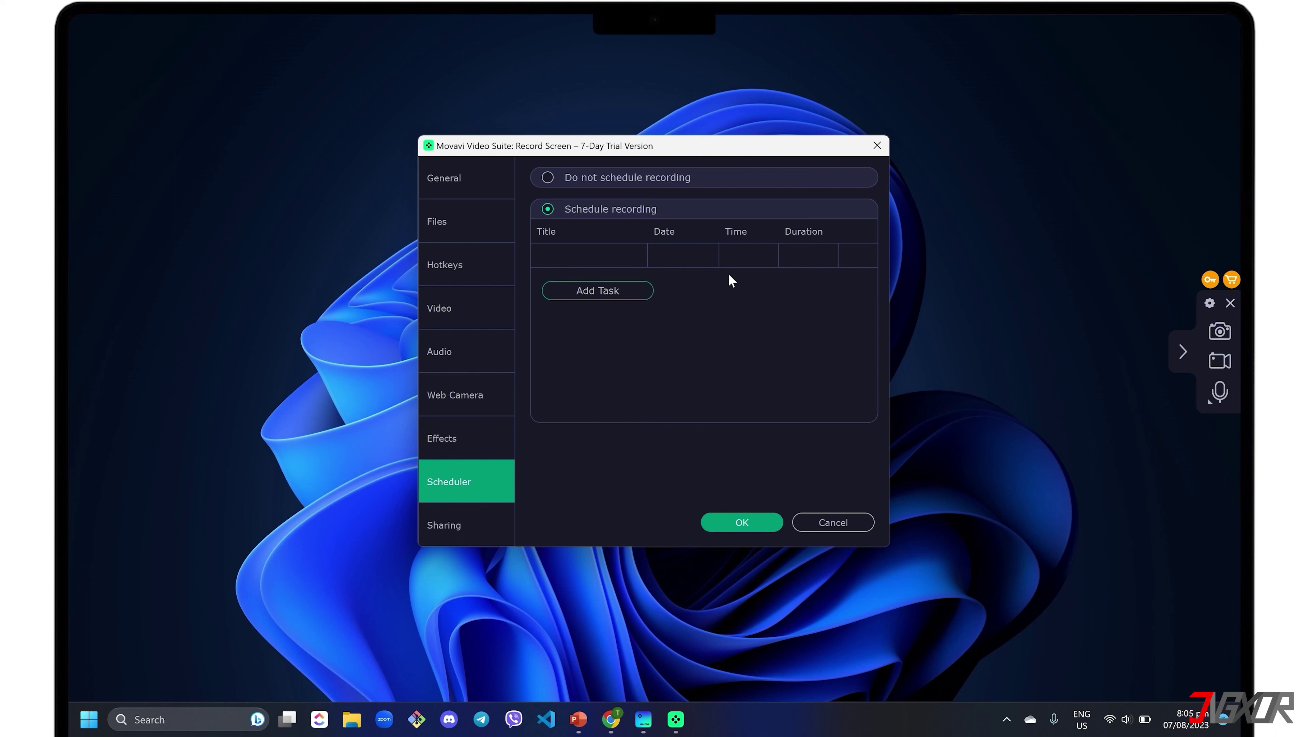
click(550, 179)
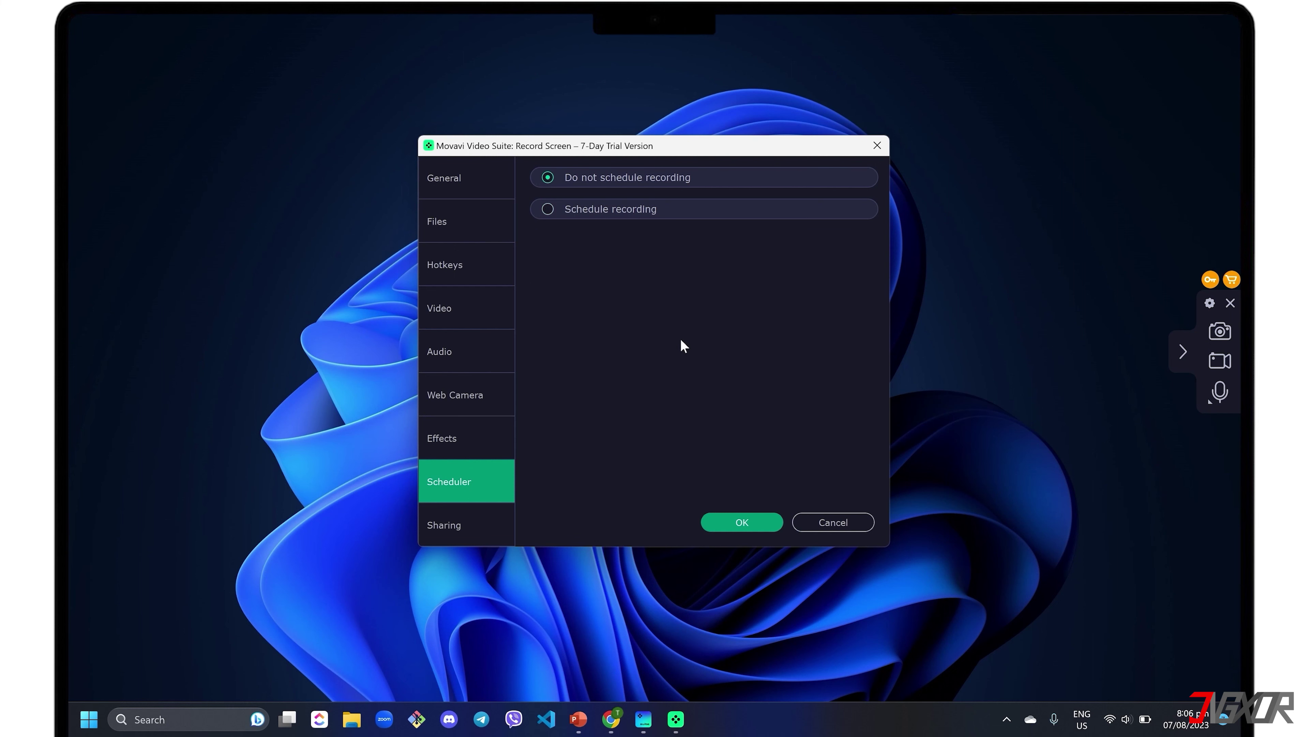
click(731, 517)
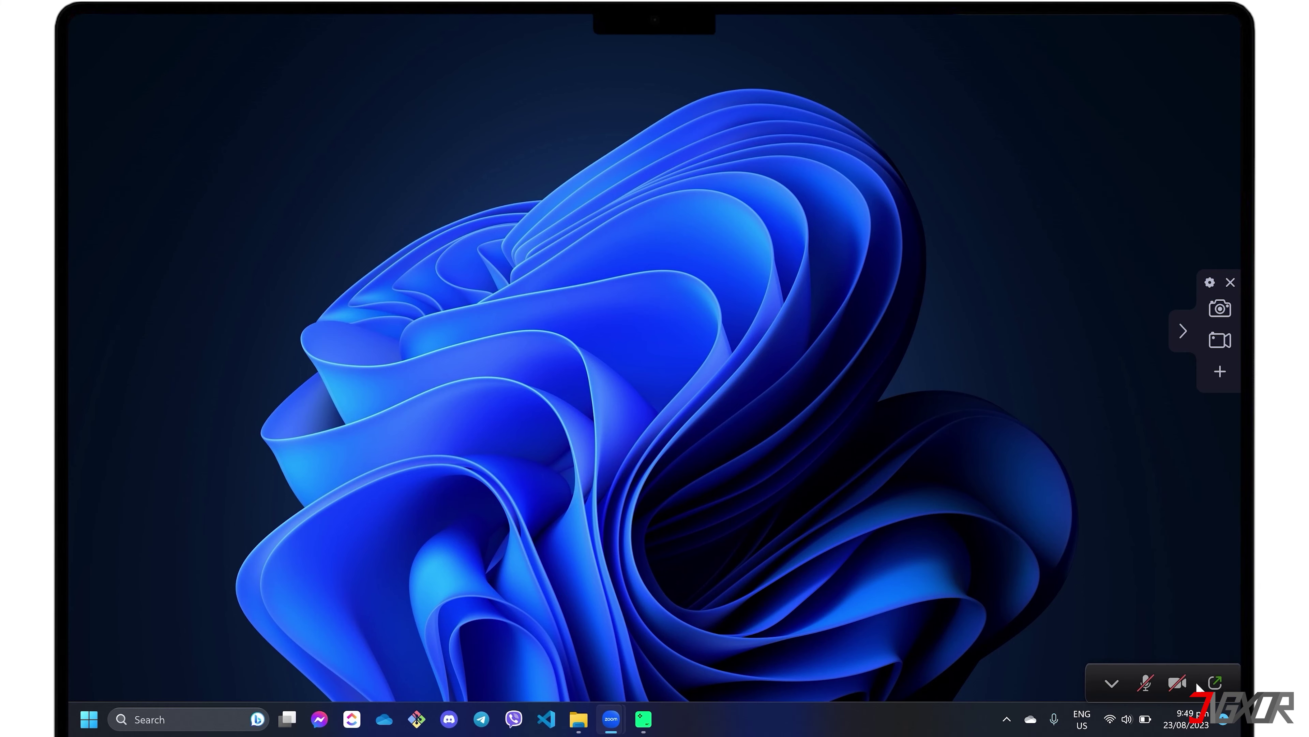
Restore the Zoom meeting window and set a 3200 × 2000 screen recording area over it
click(1215, 682)
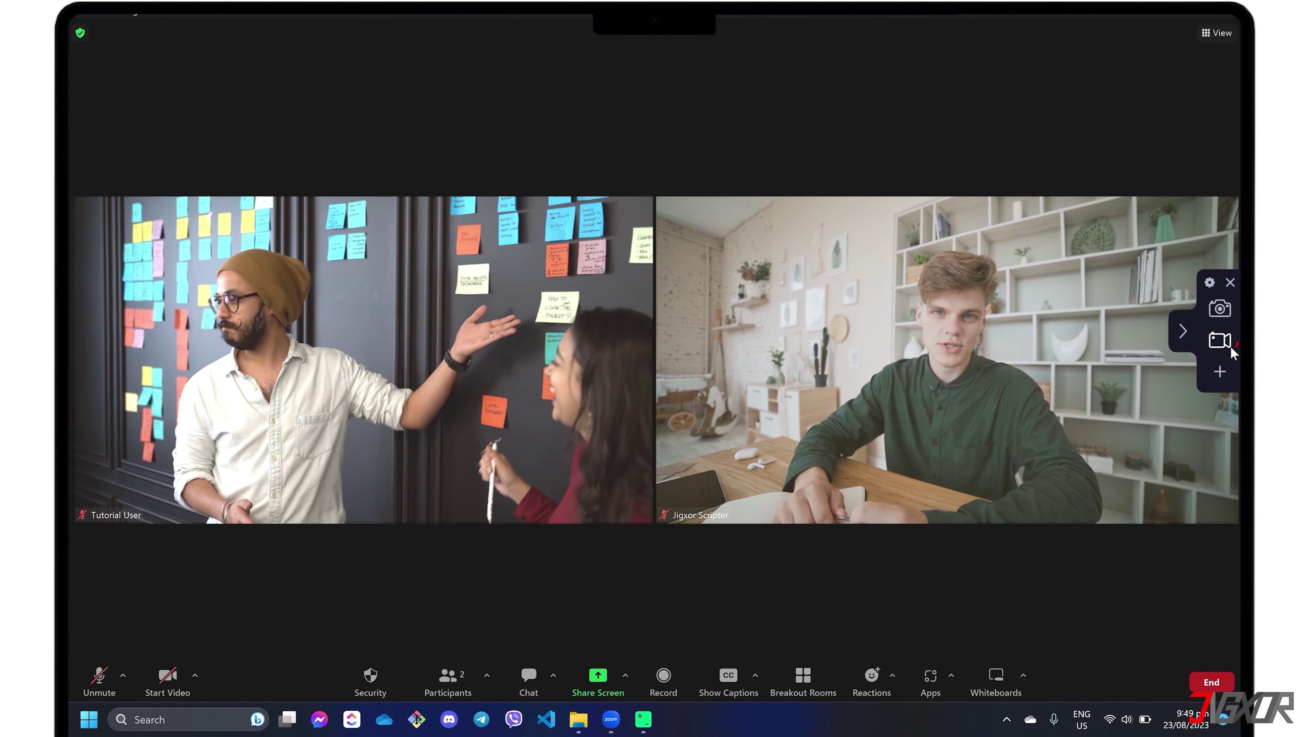
click(1221, 341)
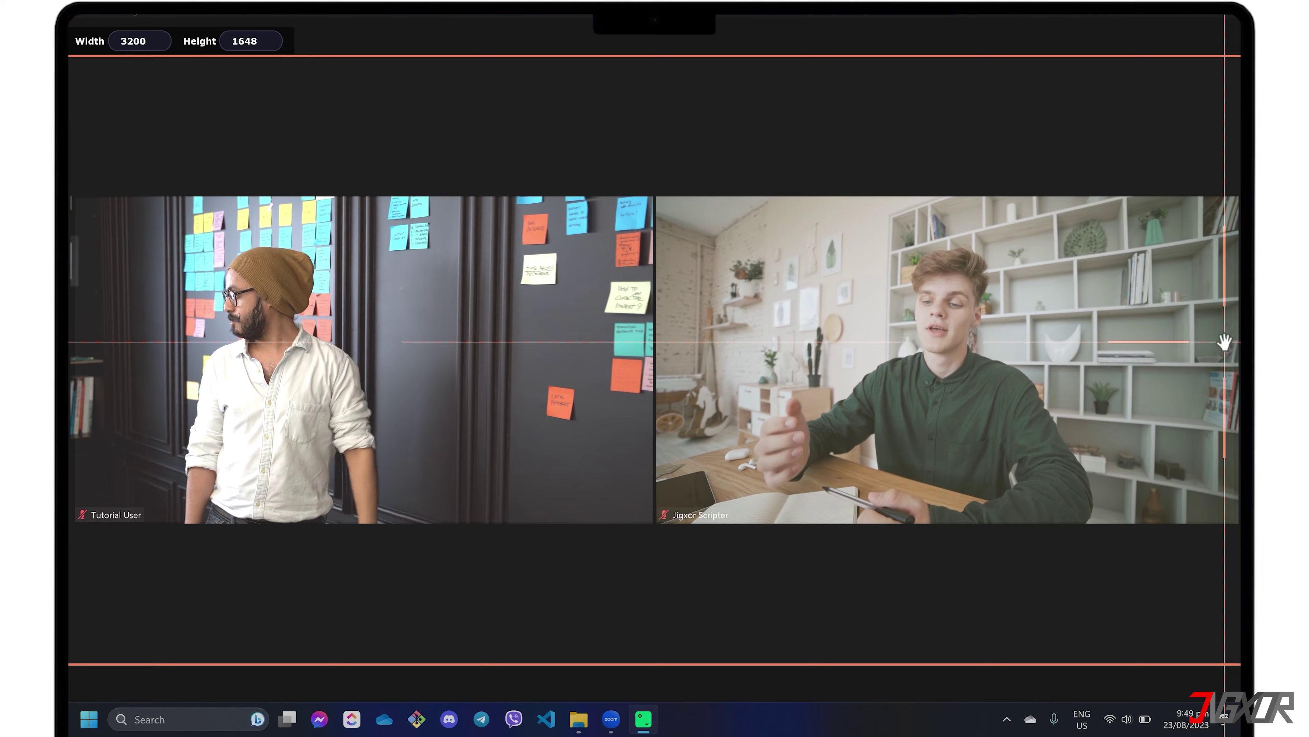
drag(68, 93, 1237, 602)
click(671, 550)
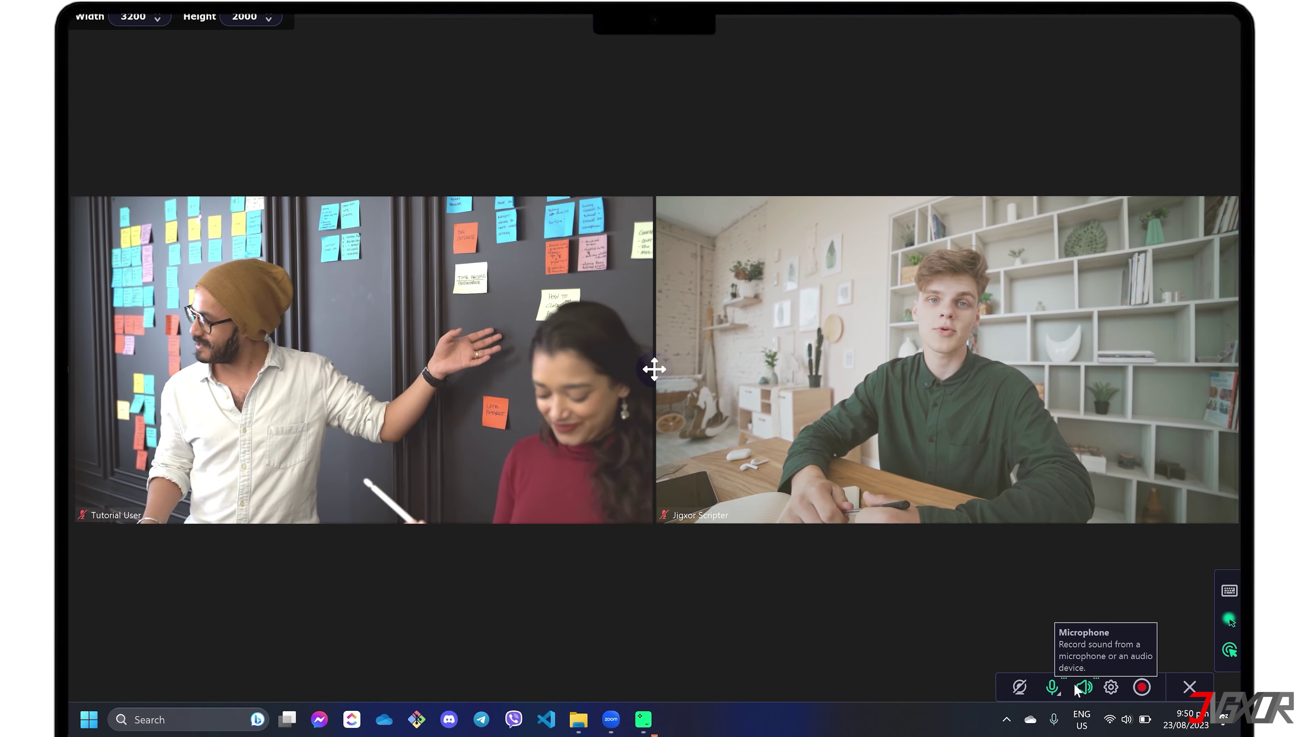
Check the microphone noise reduction, keystroke display and mouse effect options, and start recording the meeting
click(1110, 687)
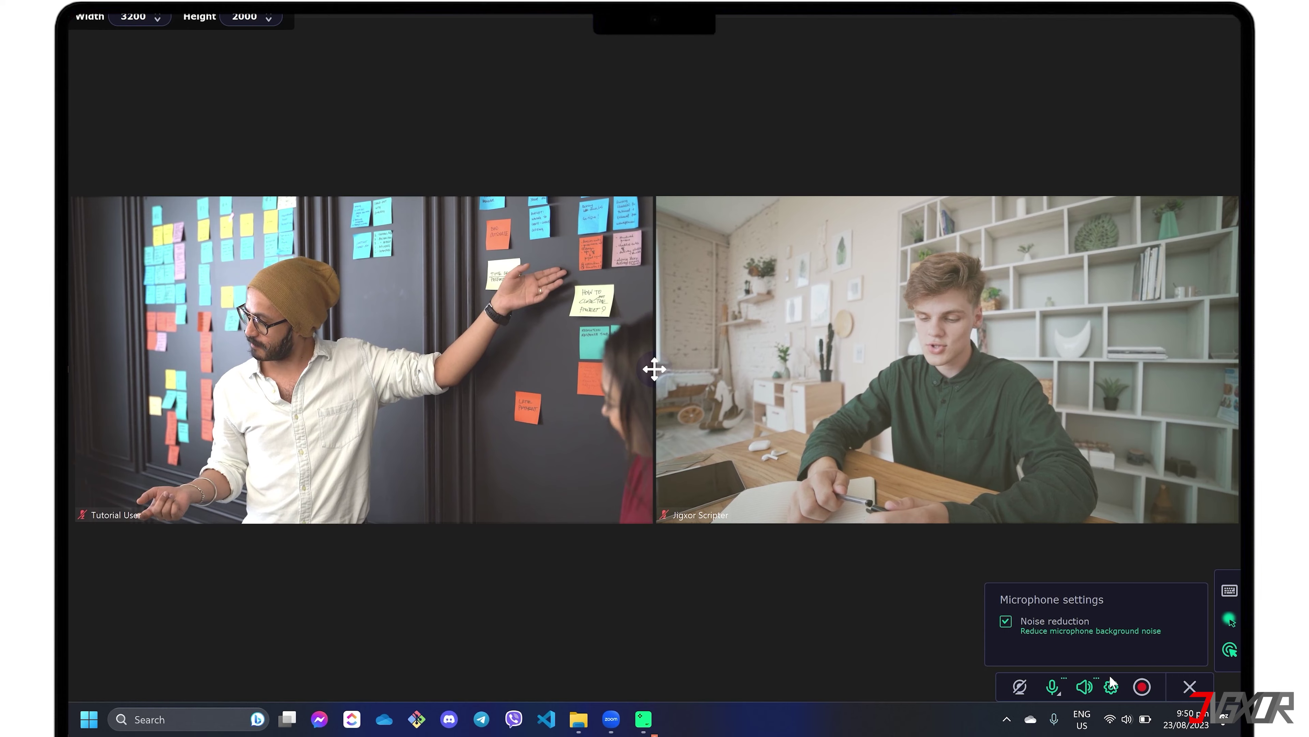
click(1111, 688)
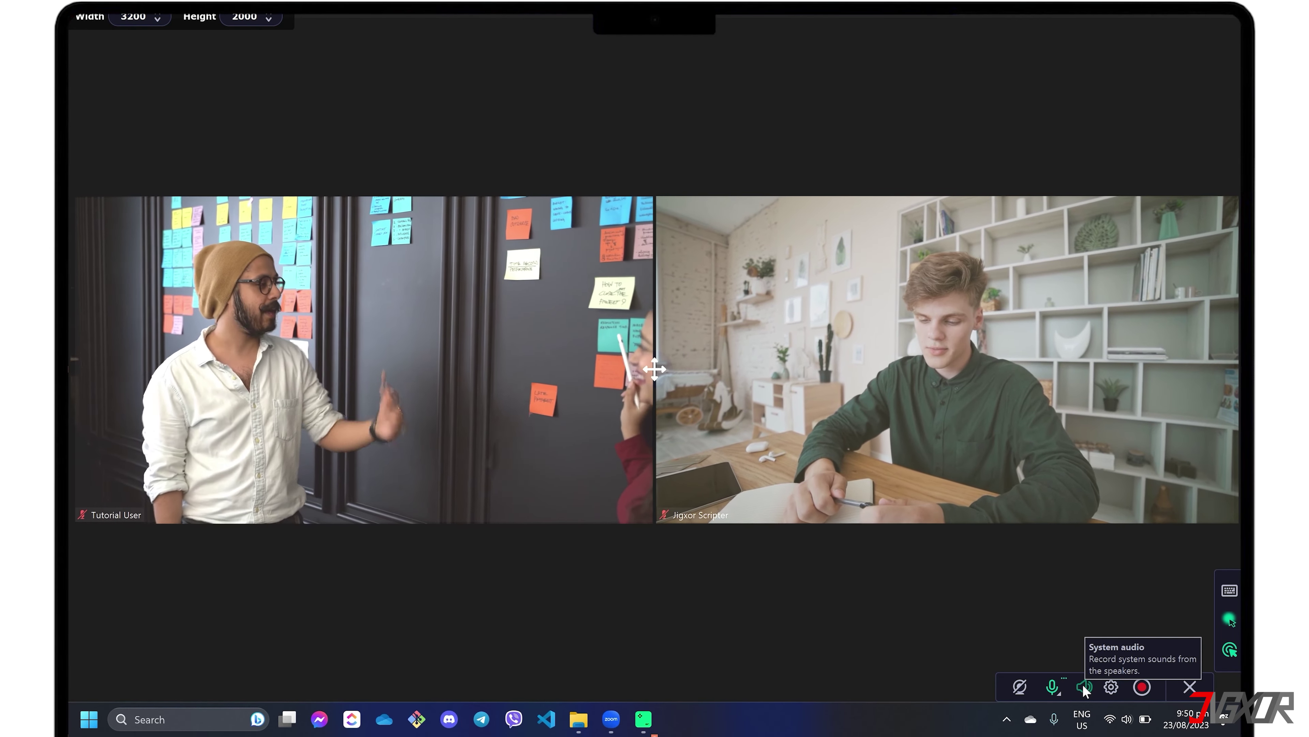
click(1231, 589)
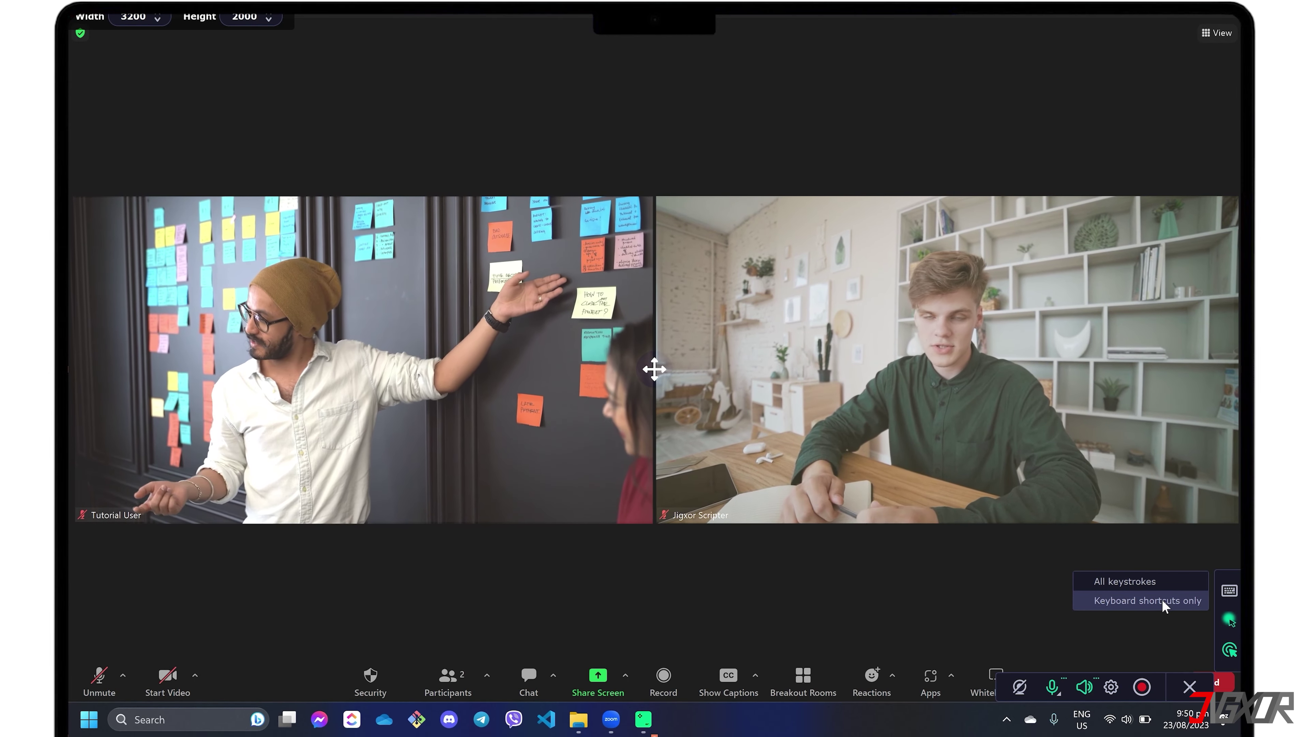
click(1229, 620)
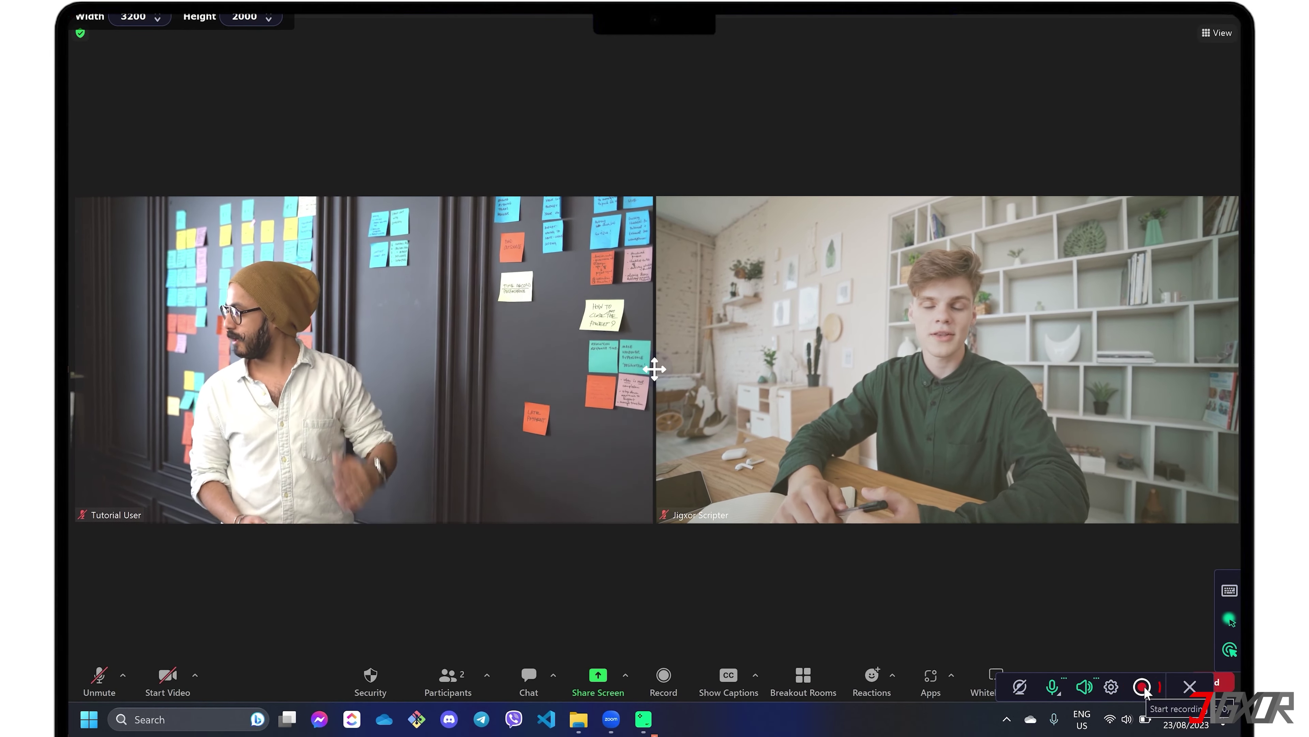
click(1144, 685)
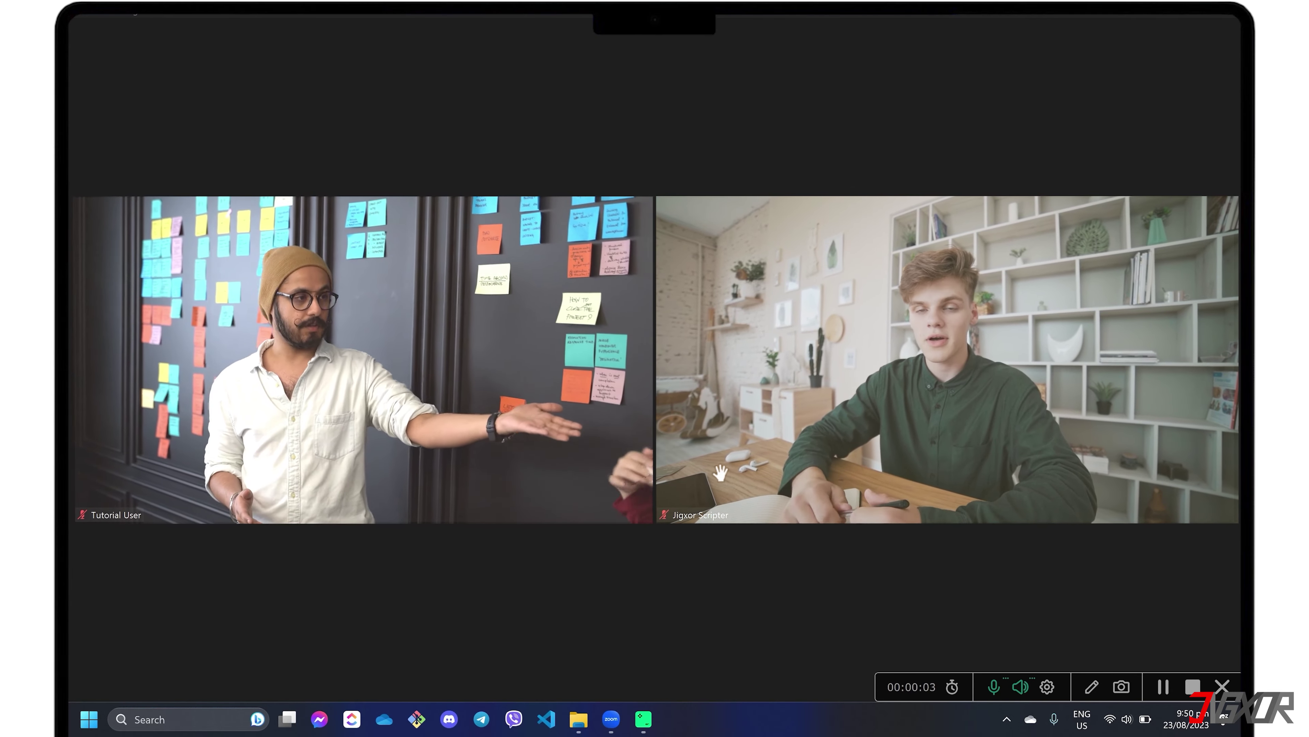
Draw a horizontal purple arrow below the first participant's video with the recorder's drawing tools
click(1091, 686)
click(1070, 628)
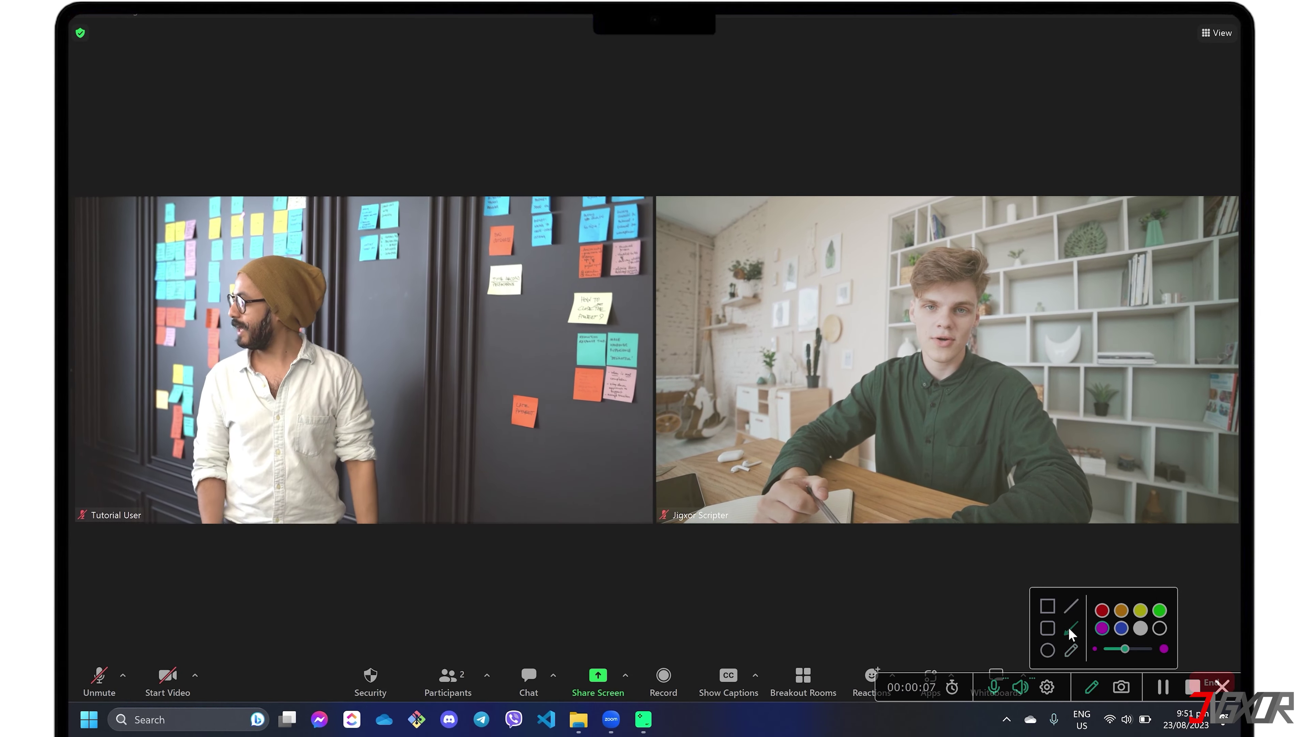
drag(199, 570, 402, 571)
Scribble a green freehand line with the pencil below the second participant's video and close the drawing tools
click(1160, 610)
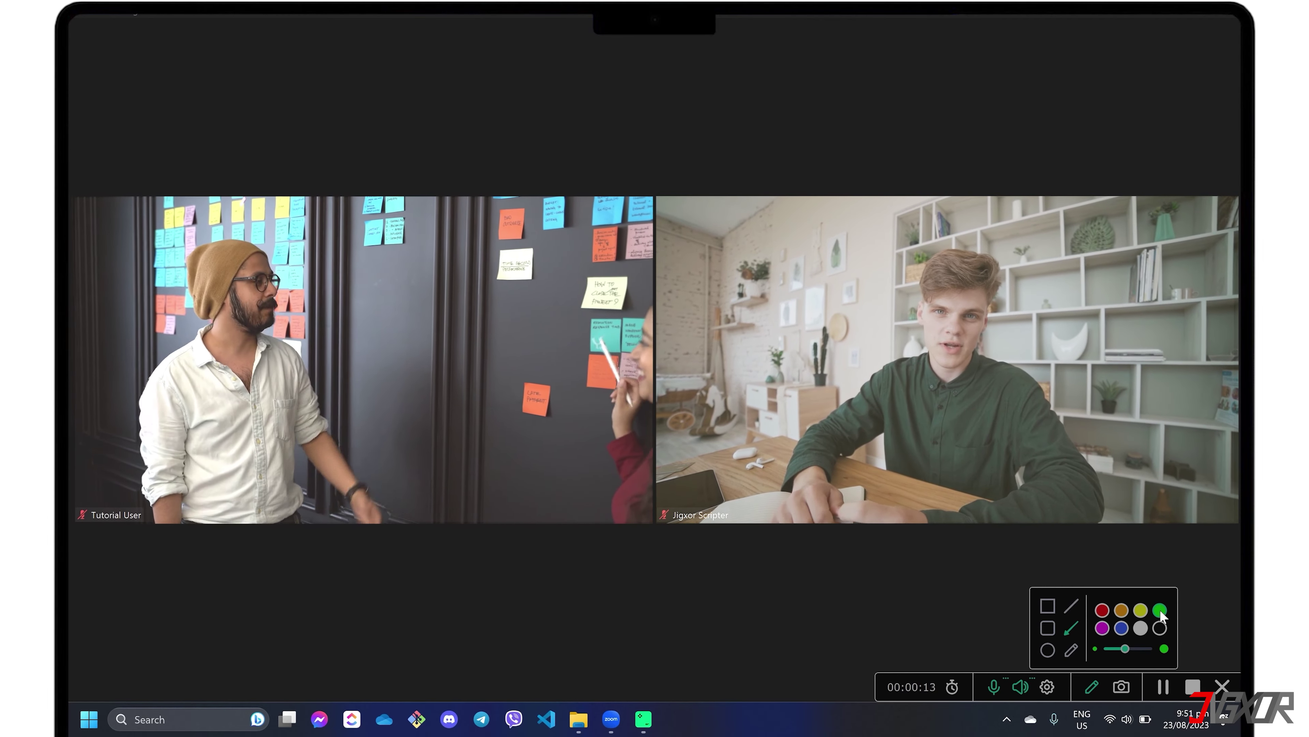
click(1074, 649)
mouse_move(727, 559)
mouse_down()
mouse_move(877, 529)
mouse_move(827, 645)
mouse_move(948, 541)
mouse_move(1193, 521)
mouse_up()
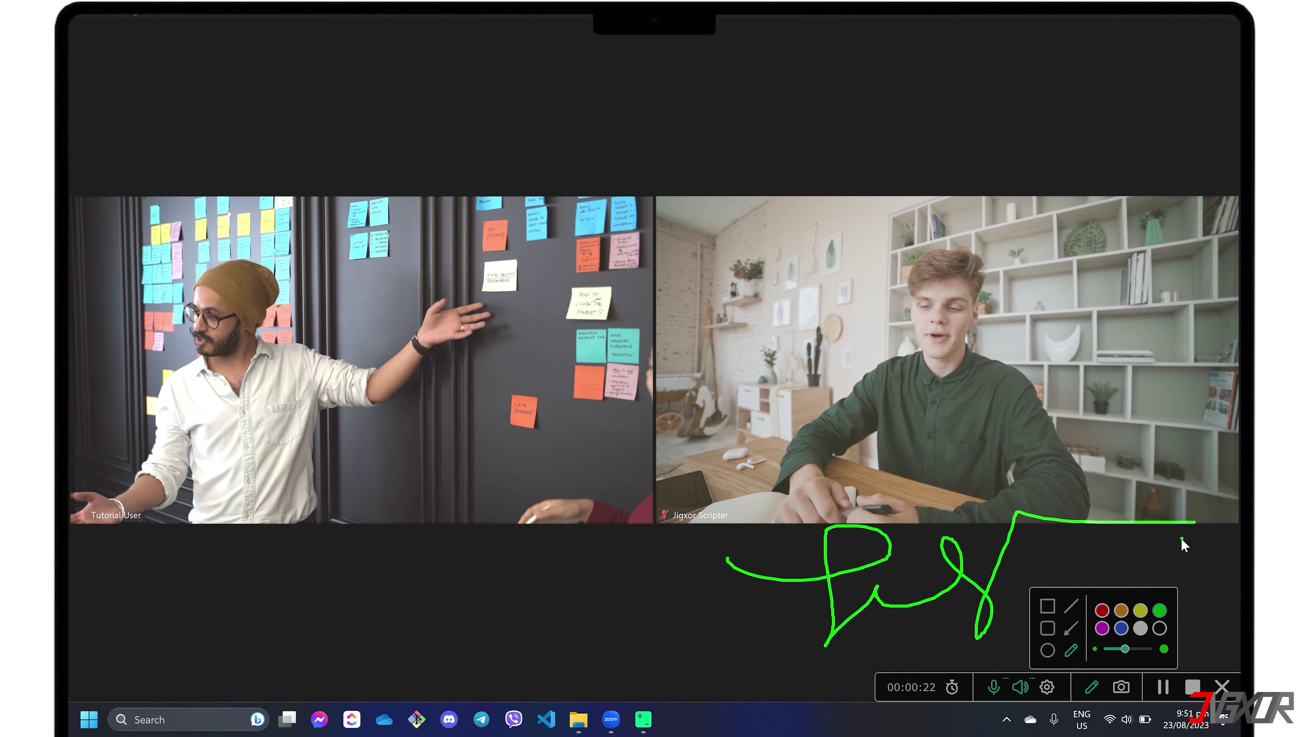
click(1154, 574)
click(1092, 688)
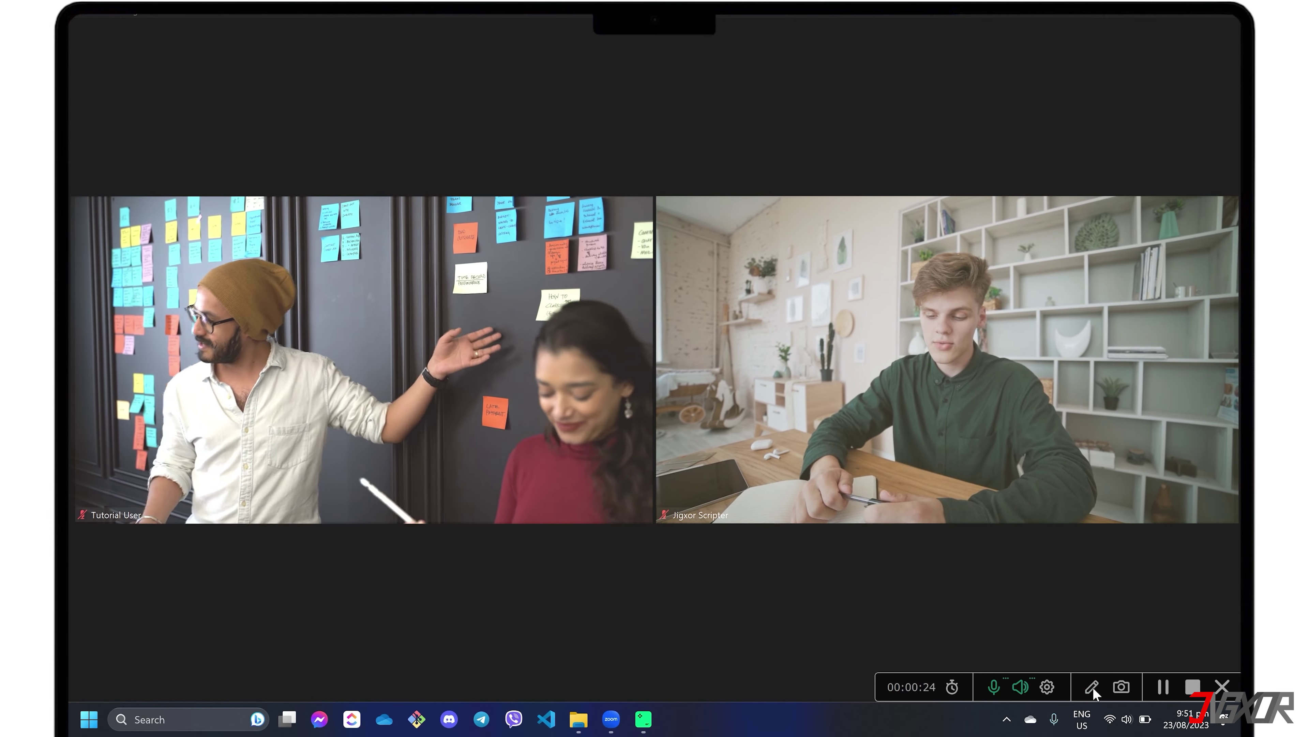
Stop the recording and, with the Zoom meeting minimized, move the captured clip's playhead to 00:00:01
click(1193, 687)
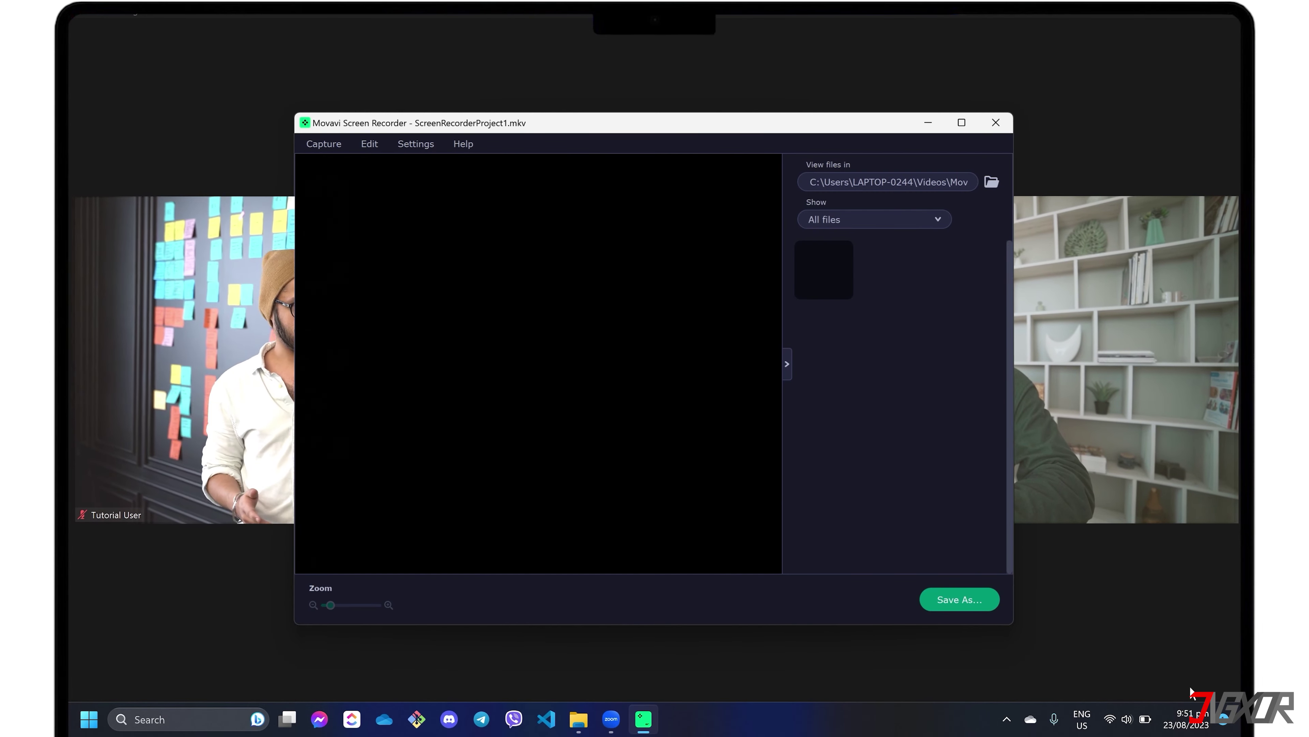
click(1162, 17)
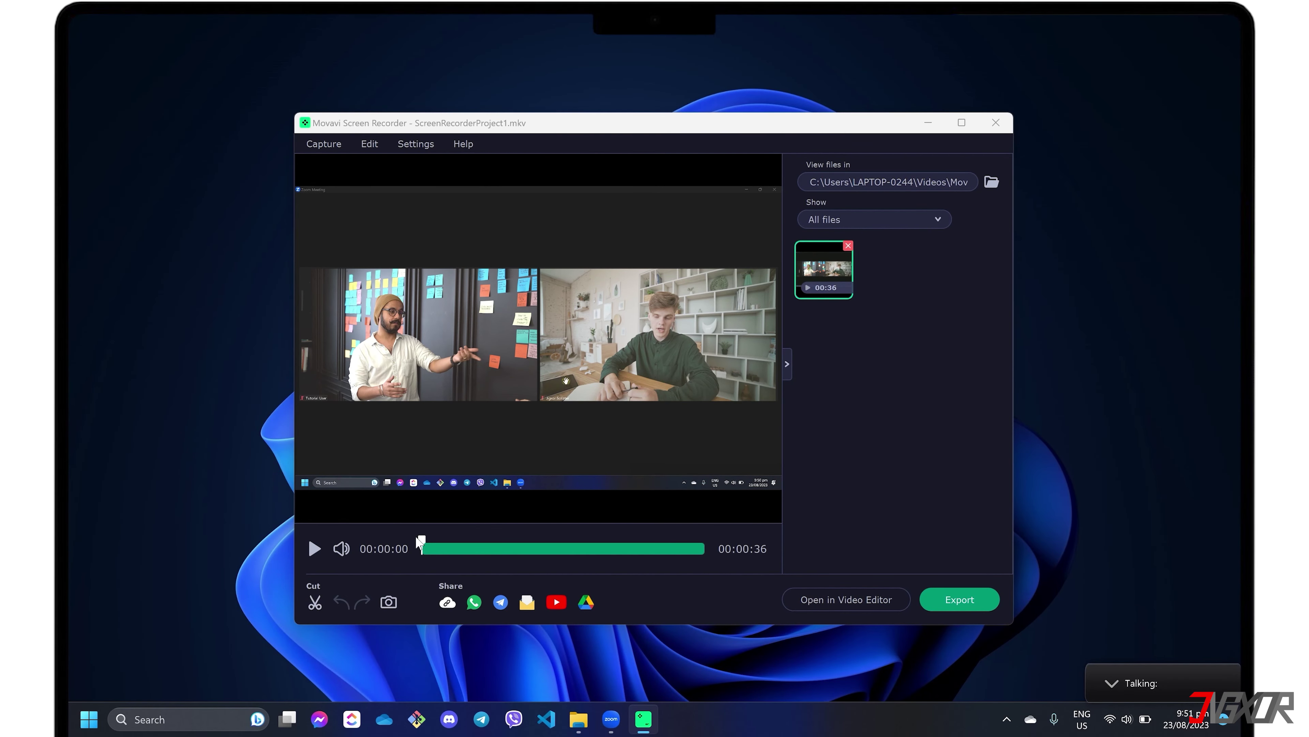
drag(420, 542, 438, 546)
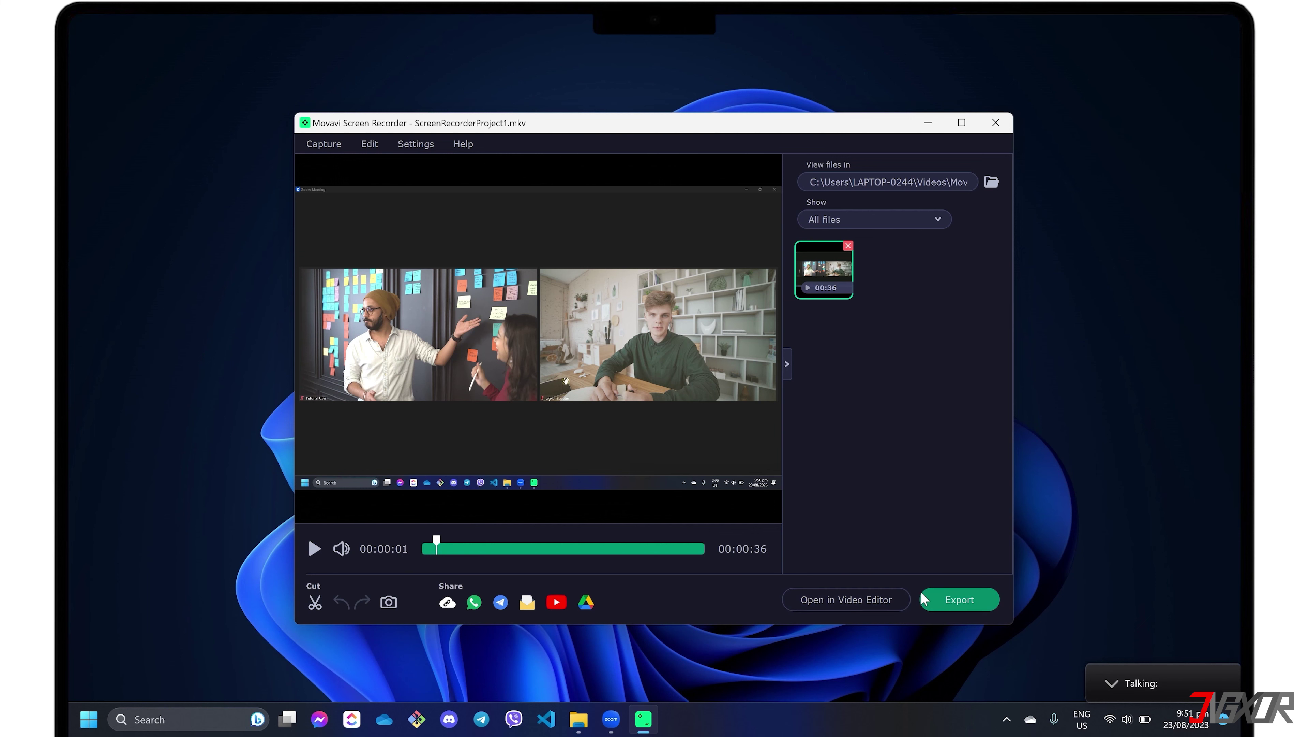
Export the recording as Project1 in the MP4 (H.264, AAC, Same as input) format and close the recorder's preview window
click(961, 605)
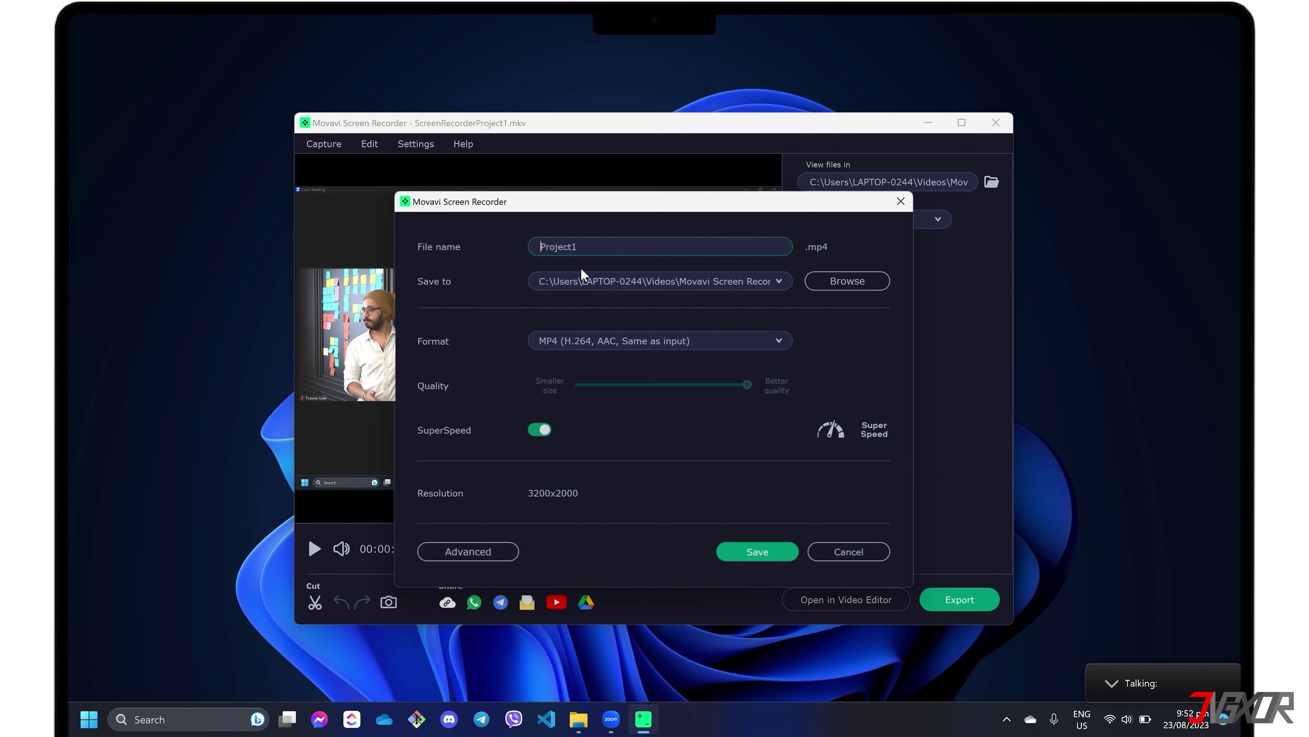
click(746, 341)
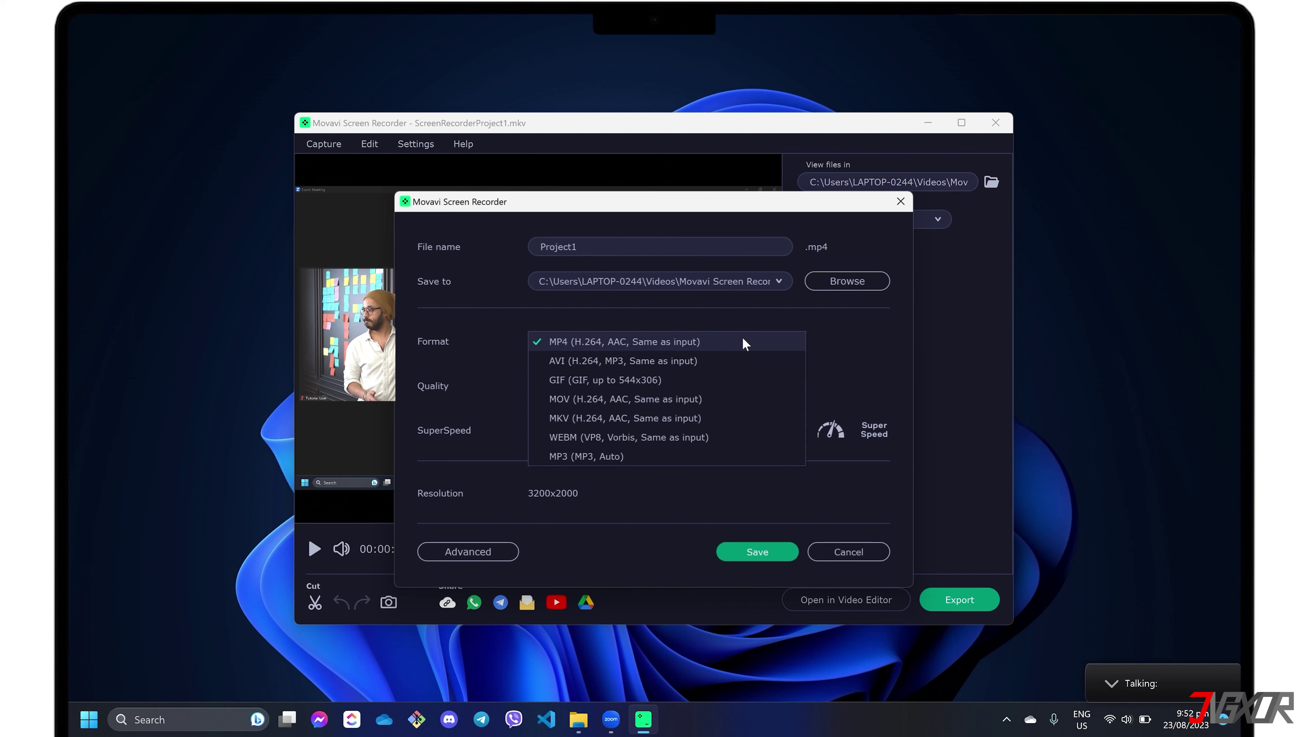
click(684, 343)
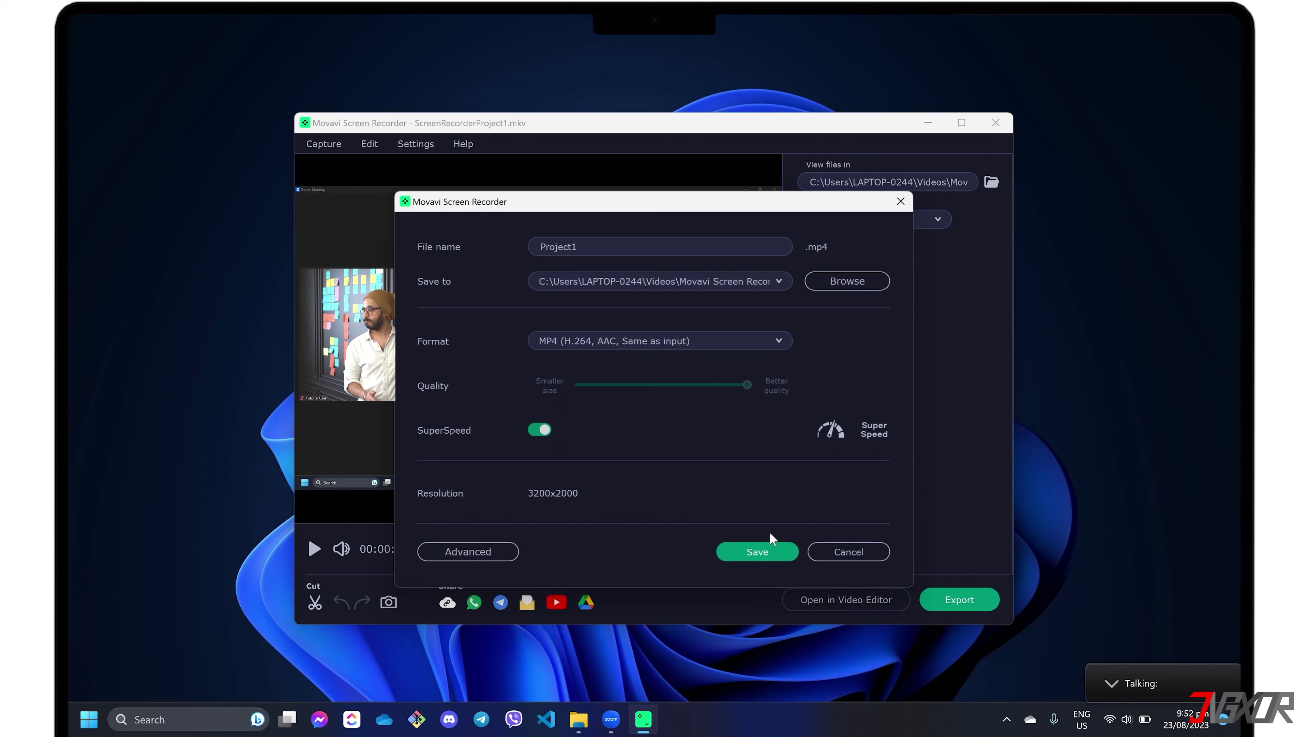
click(766, 550)
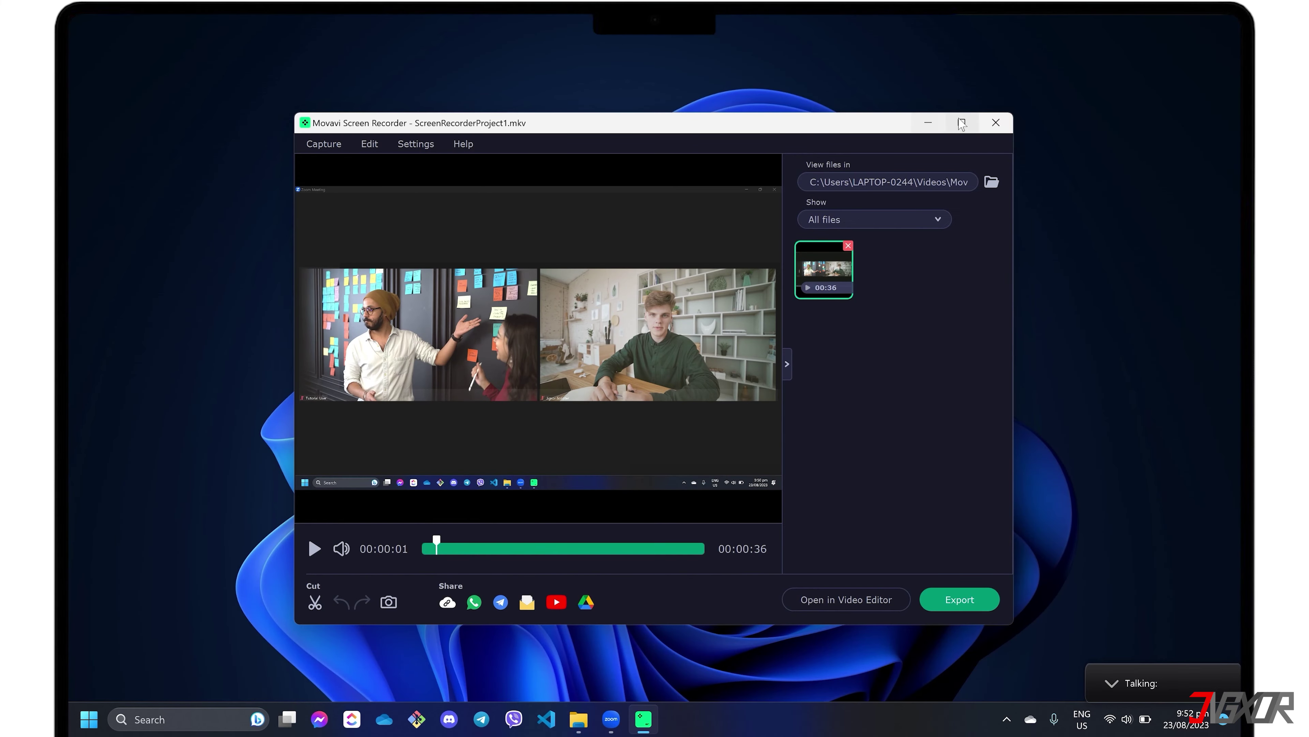
click(987, 123)
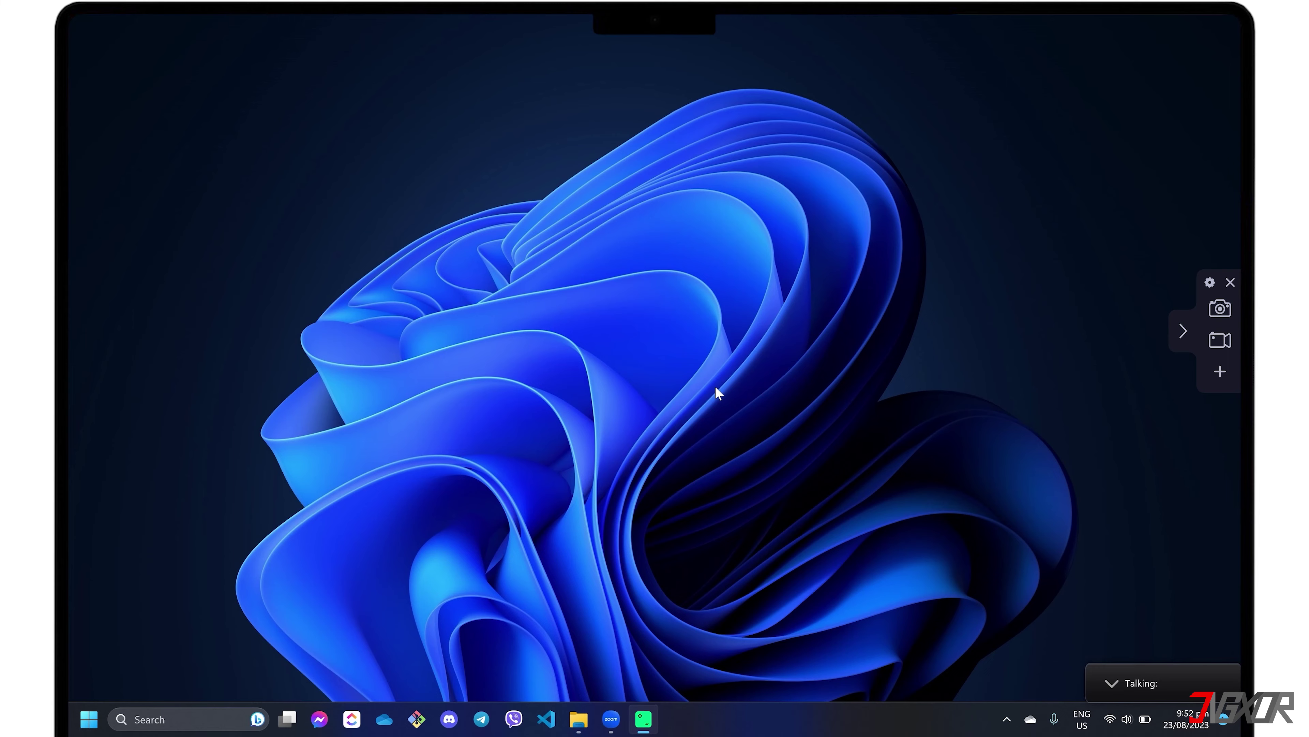